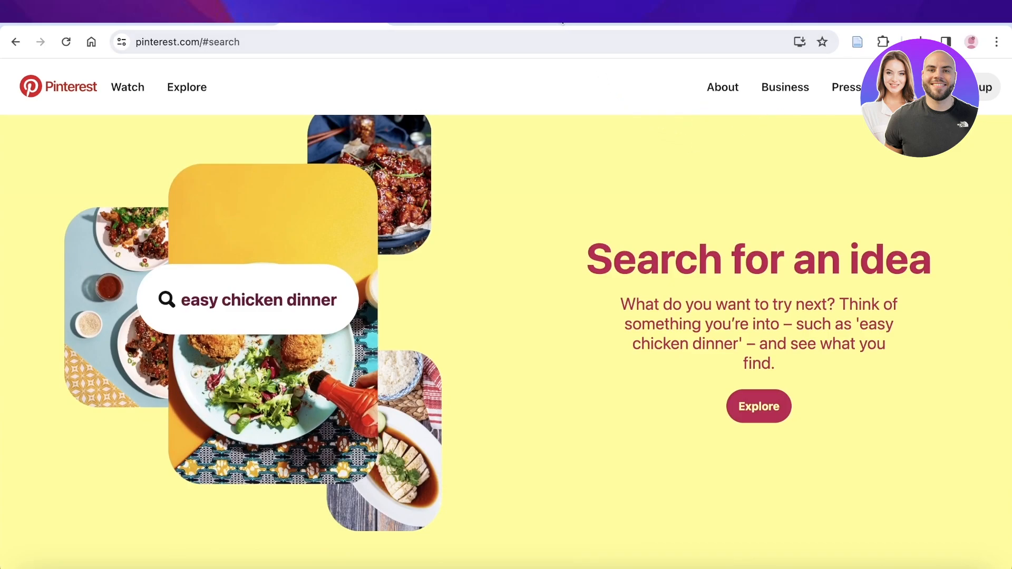
Step: Switch to Digistore24 and open the affiliate Business Cockpit from the marketplace's Fashion listing
click(561, 23)
scroll(589, 200, up, 10)
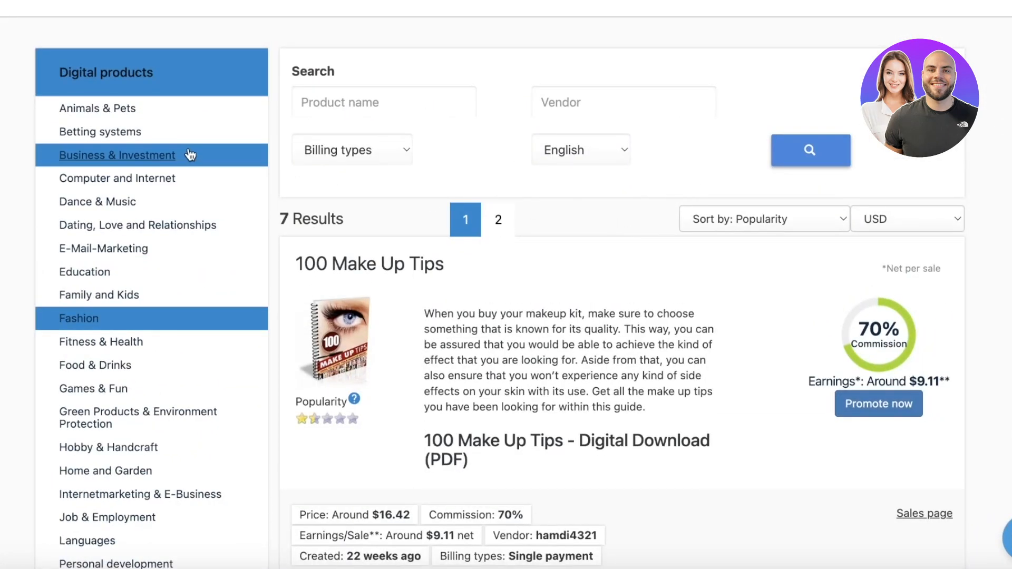
scroll(190, 153, up, 2)
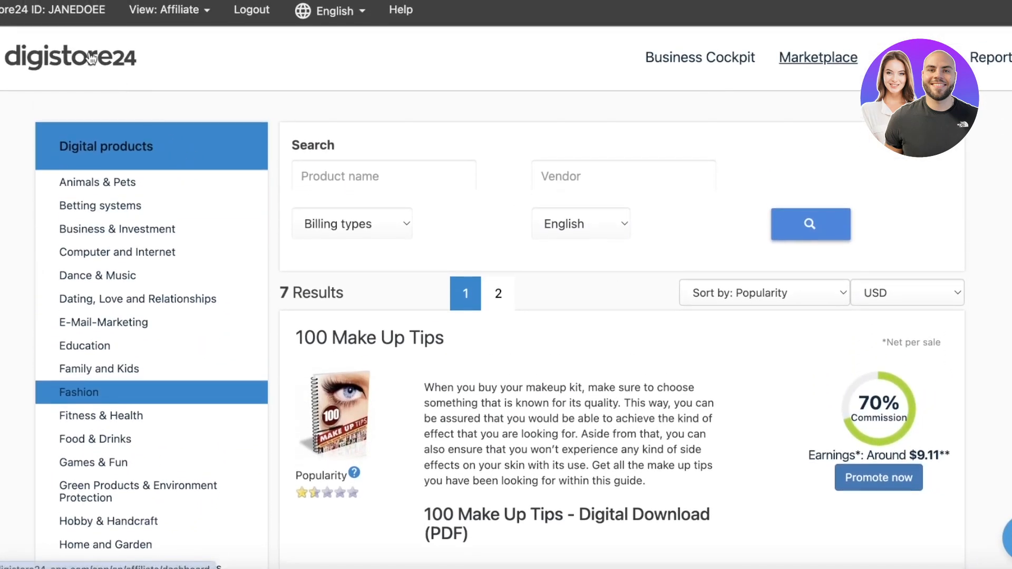
click(91, 58)
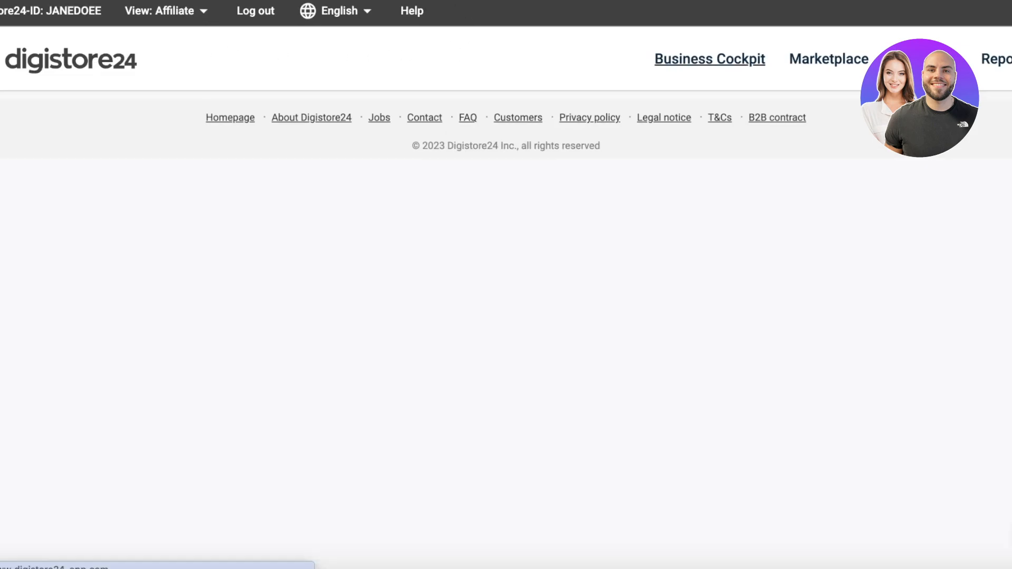
Step: Switch to Pinterest, open the business account's own profile page and look through it
key(ctrl+Tab)
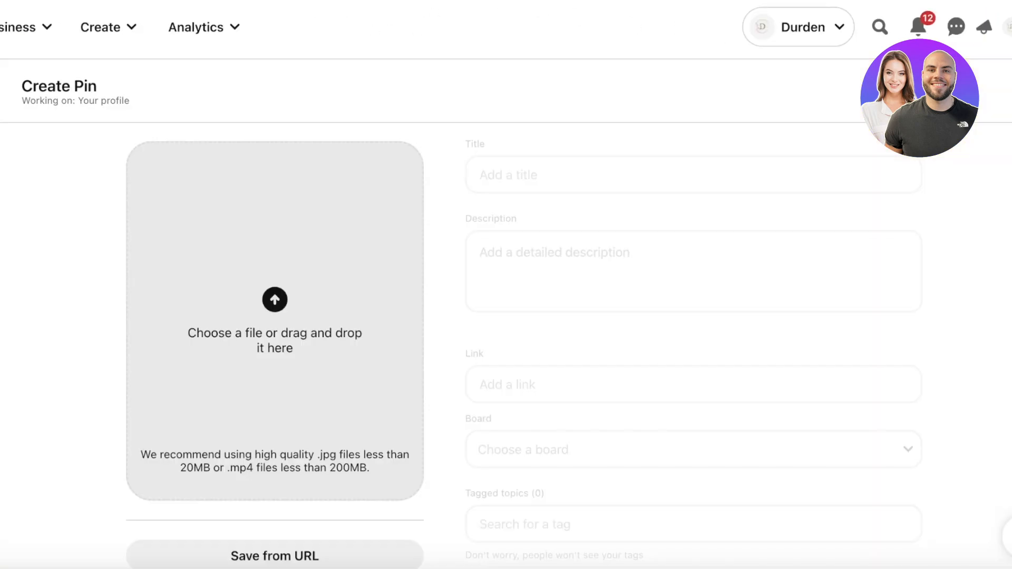
click(8, 37)
click(822, 29)
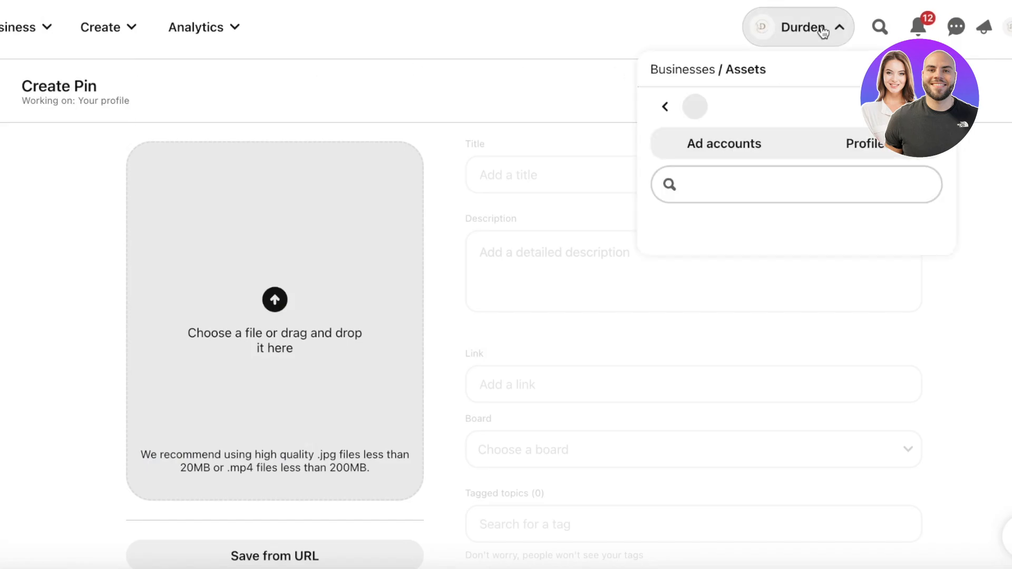
click(1003, 31)
click(814, 102)
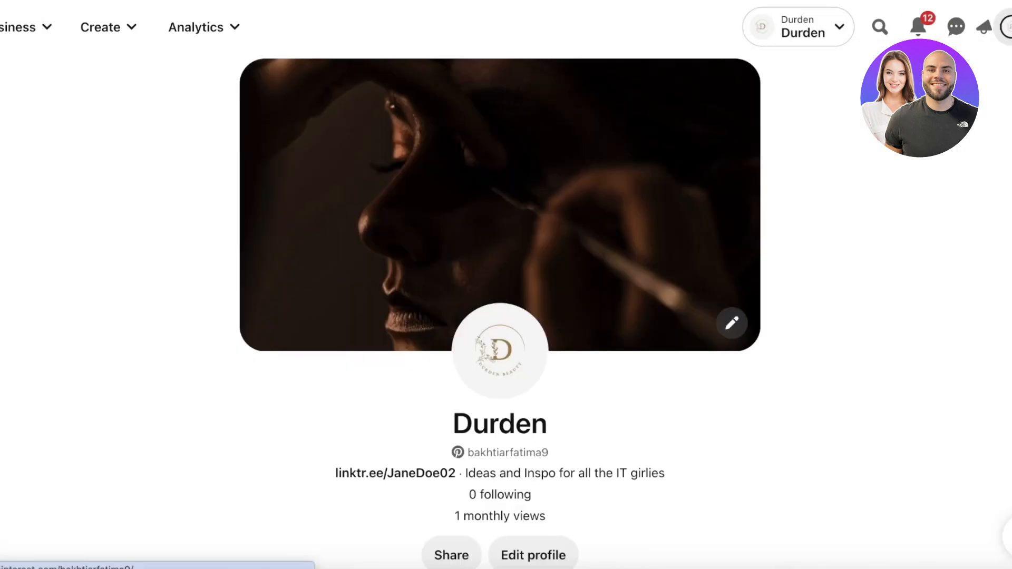
scroll(750, 79, down, 8)
scroll(416, 90, up, 3)
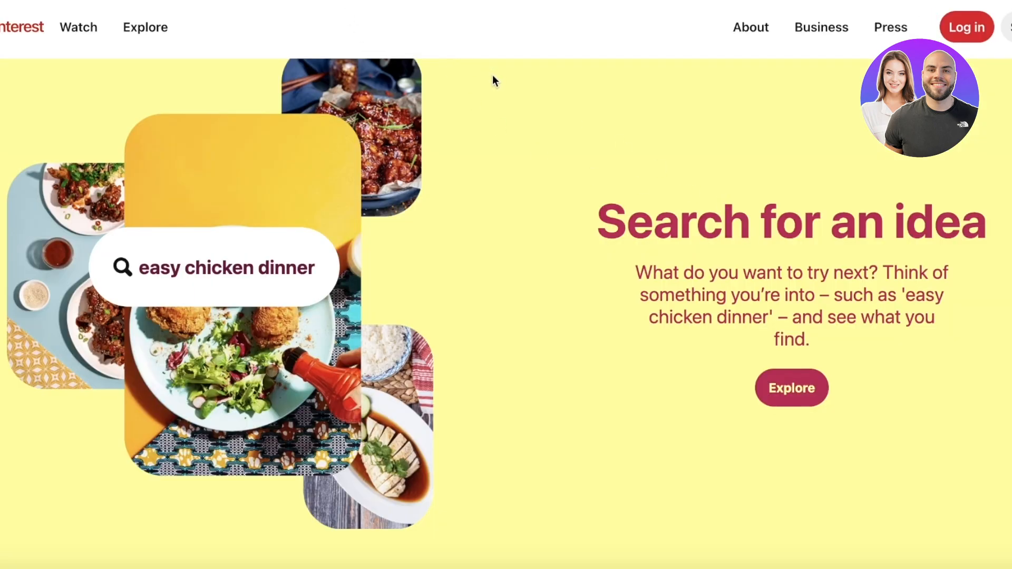
Step: Look over Pinterest's logged-out landing page and open its Business page
scroll(520, 91, down, 3)
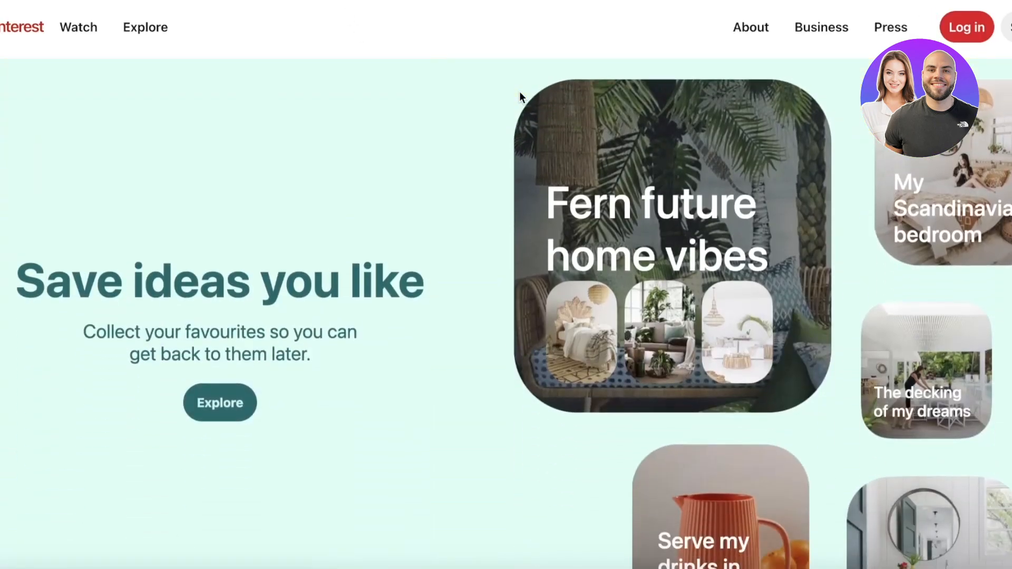
scroll(523, 94, up, 3)
click(821, 28)
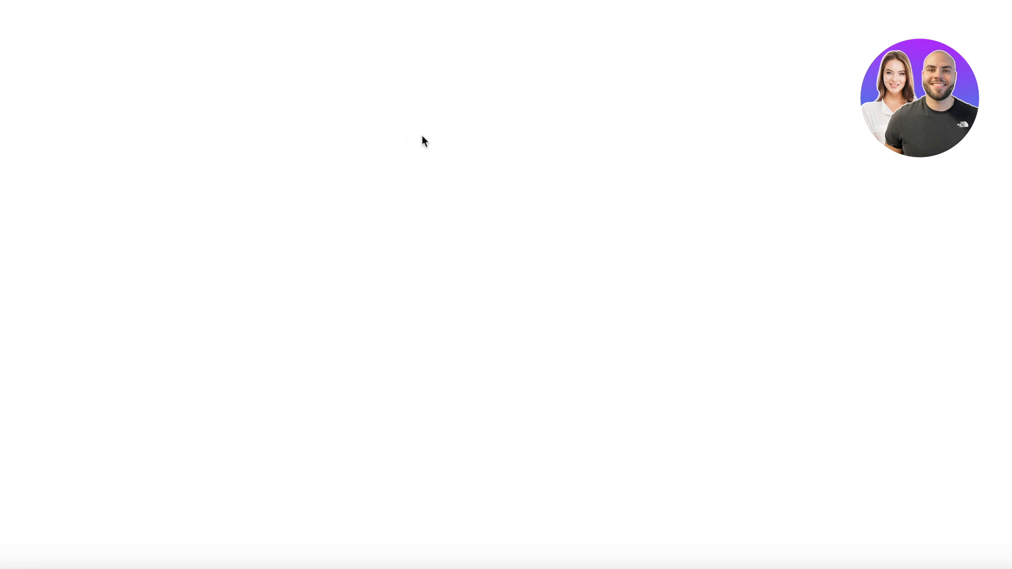
Step: Examine the Pinterest business profile's cover image, logo, profile details and created pins
scroll(420, 138, down, 3)
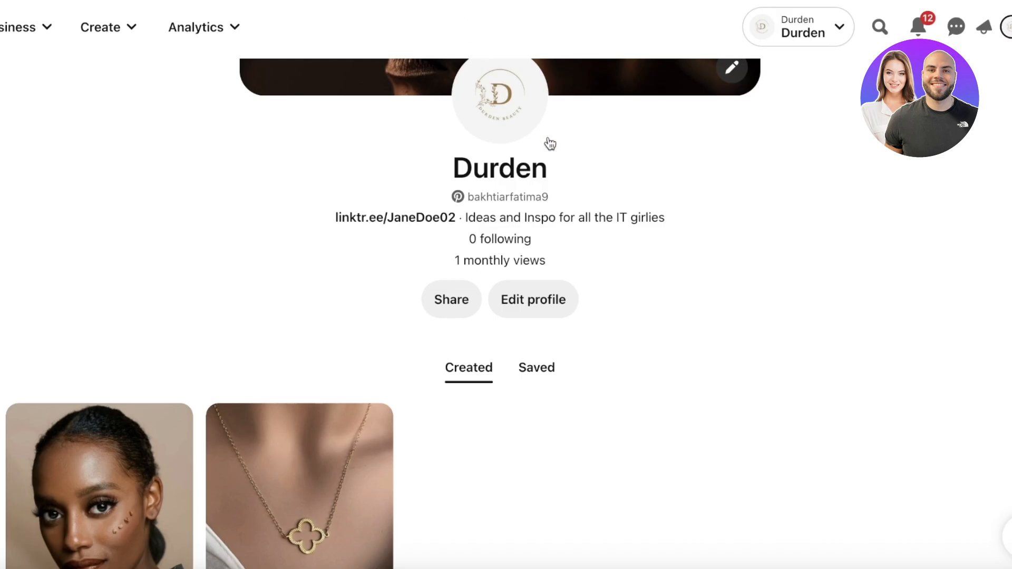
scroll(529, 169, up, 3)
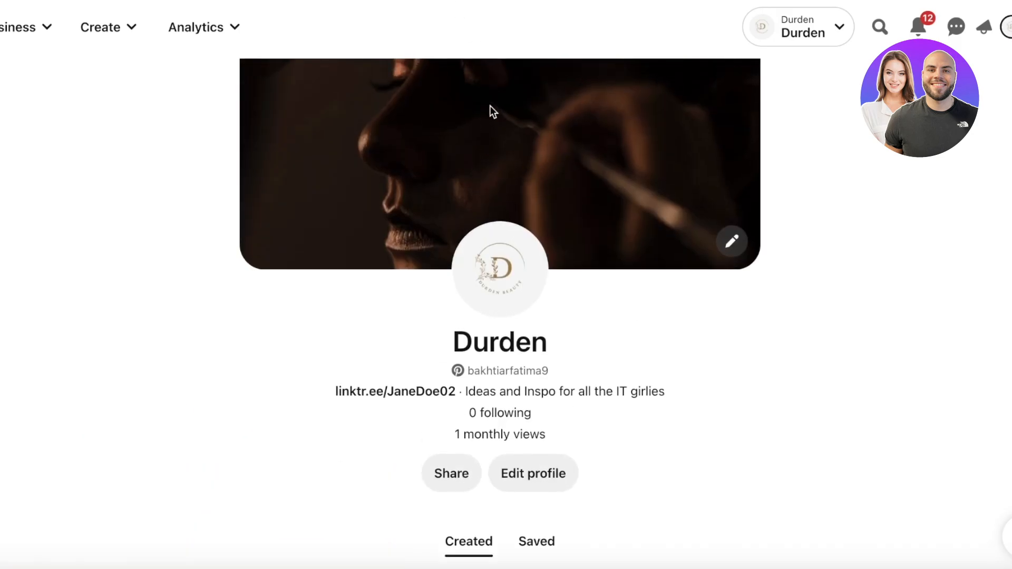
scroll(490, 109, up, 2)
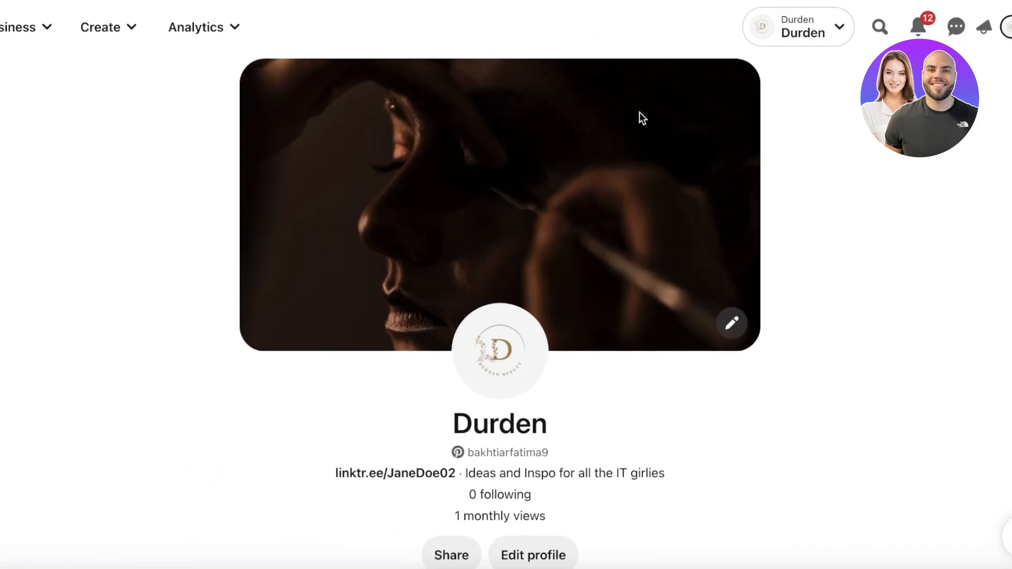
scroll(681, 146, down, 1)
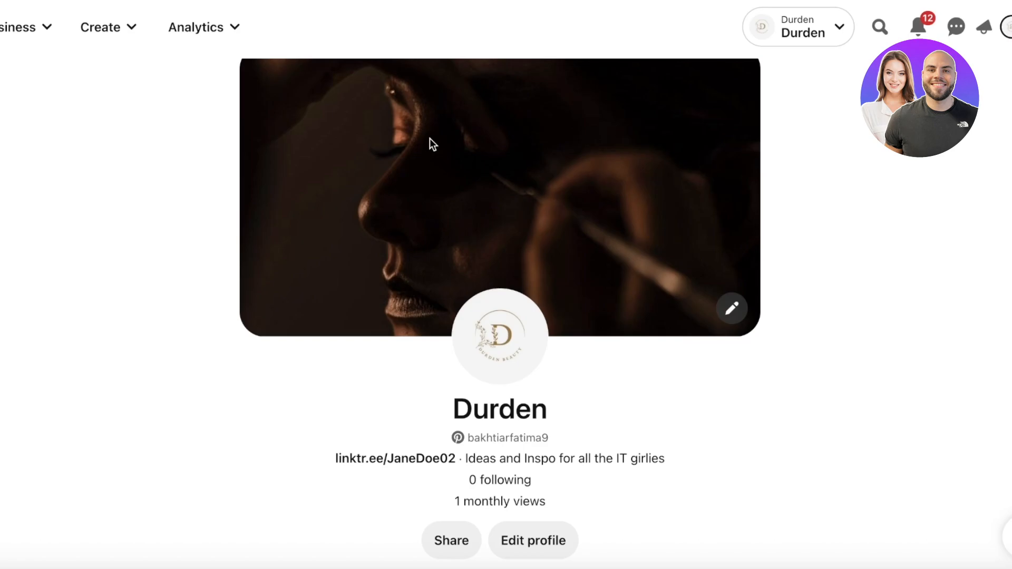
scroll(515, 175, down, 3)
scroll(636, 141, up, 3)
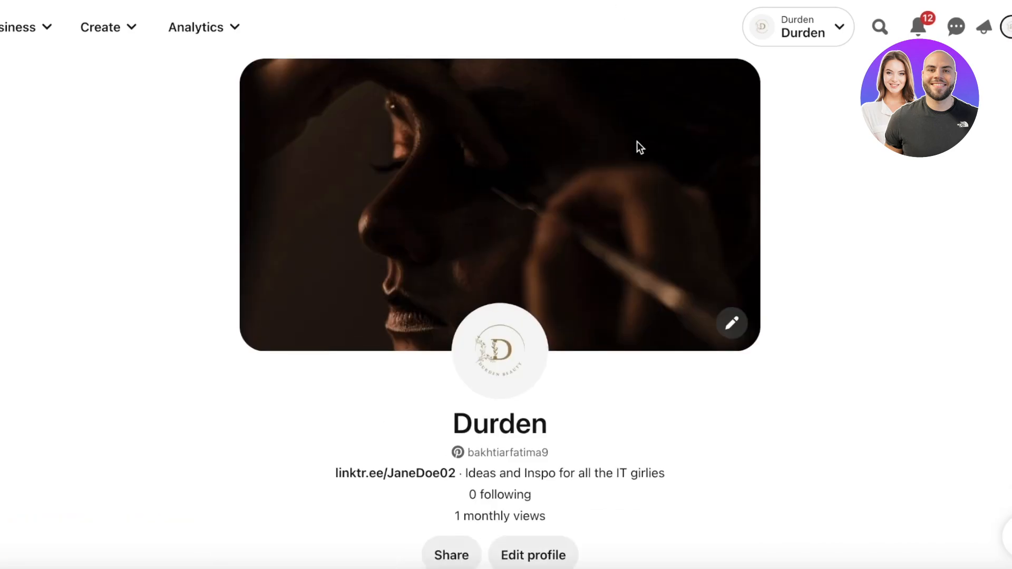
scroll(637, 141, down, 8)
scroll(637, 115, up, 8)
scroll(599, 116, down, 3)
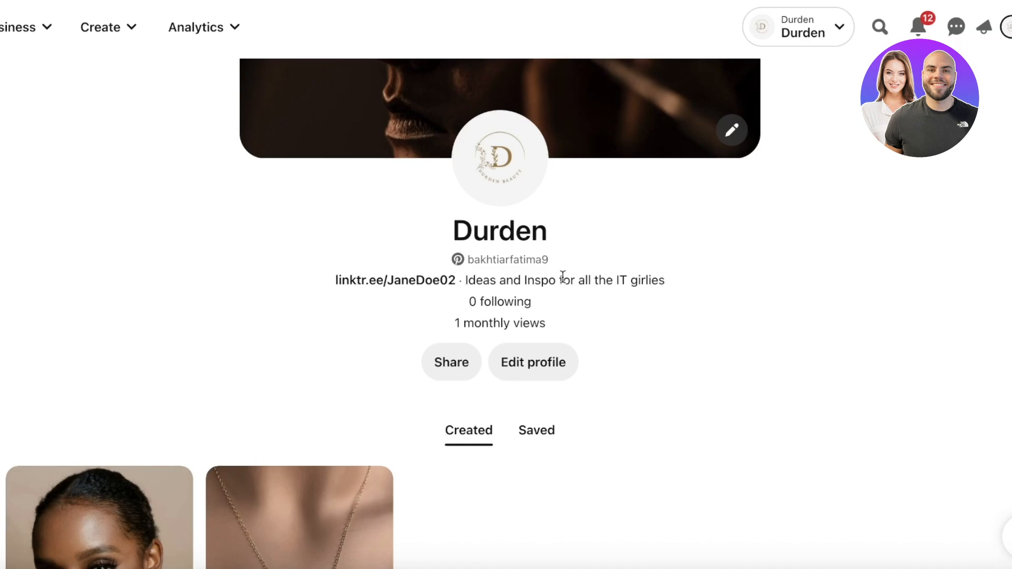
Step: Highlight the profile's bio line "Ideas and Inspo for all the IT girlies", then clear the highlight
drag(465, 277, 702, 290)
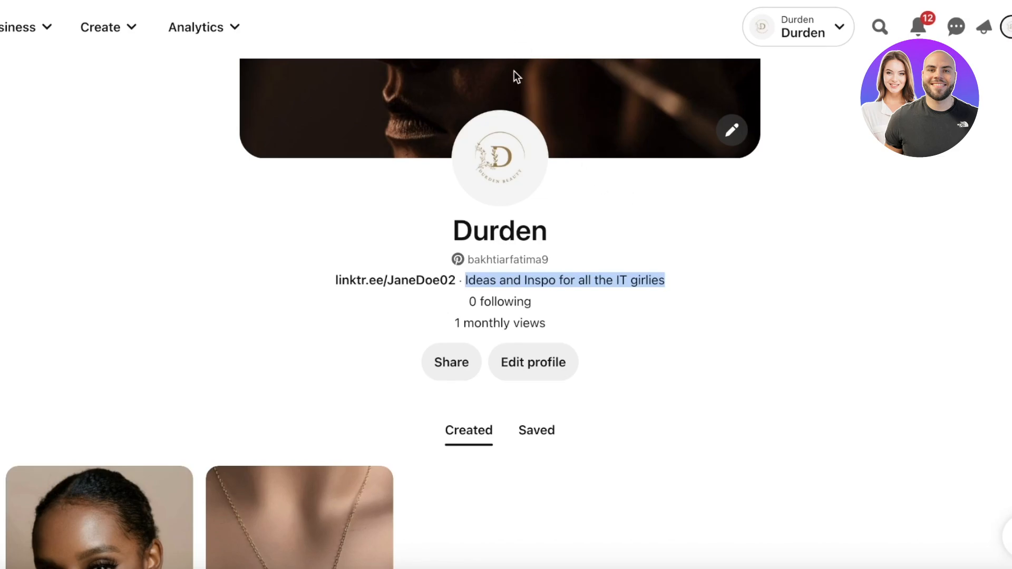
click(546, 258)
scroll(527, 261, down, 5)
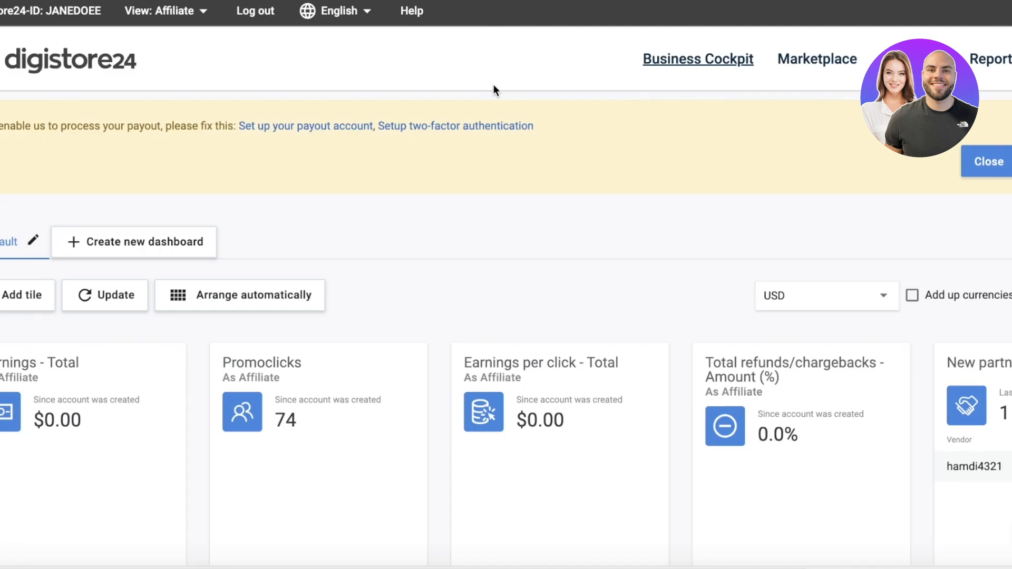
Step: Open the Digistore24 marketplace and review the first results page of product offers, their commissions and earnings
click(819, 68)
scroll(674, 137, down, 3)
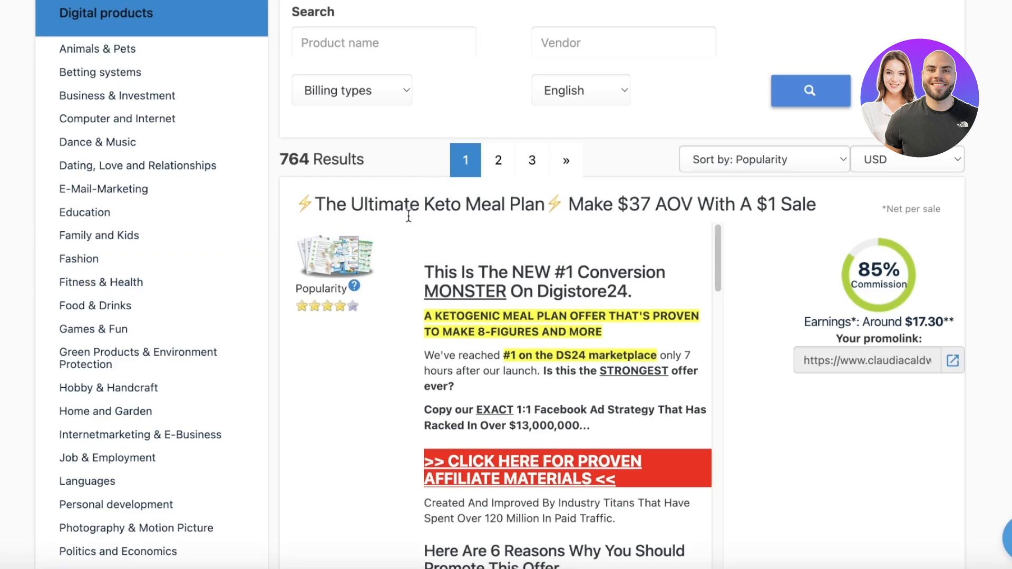
scroll(293, 259, down, 15)
scroll(293, 256, down, 8)
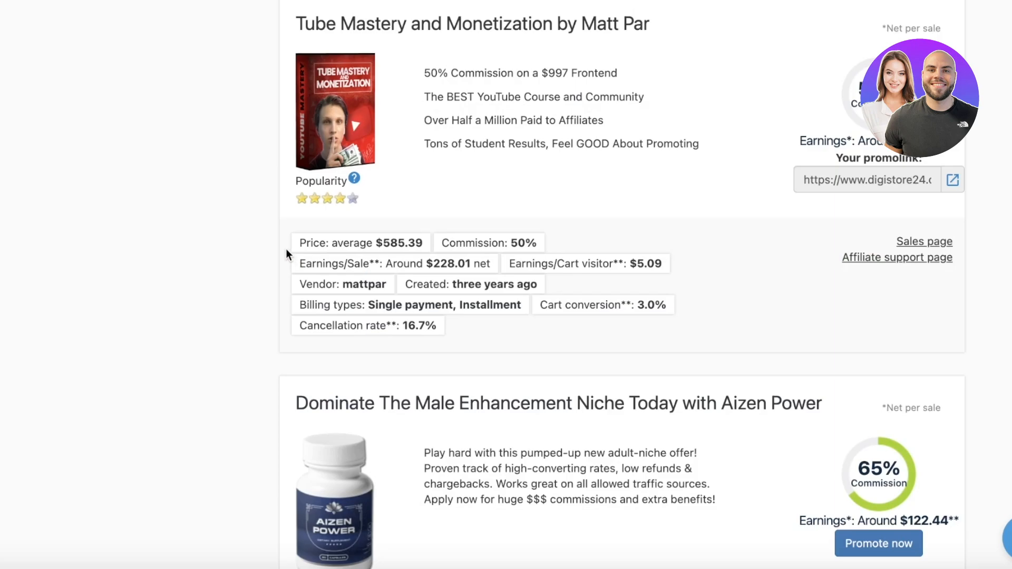
scroll(285, 250, down, 5)
scroll(773, 211, up, 14)
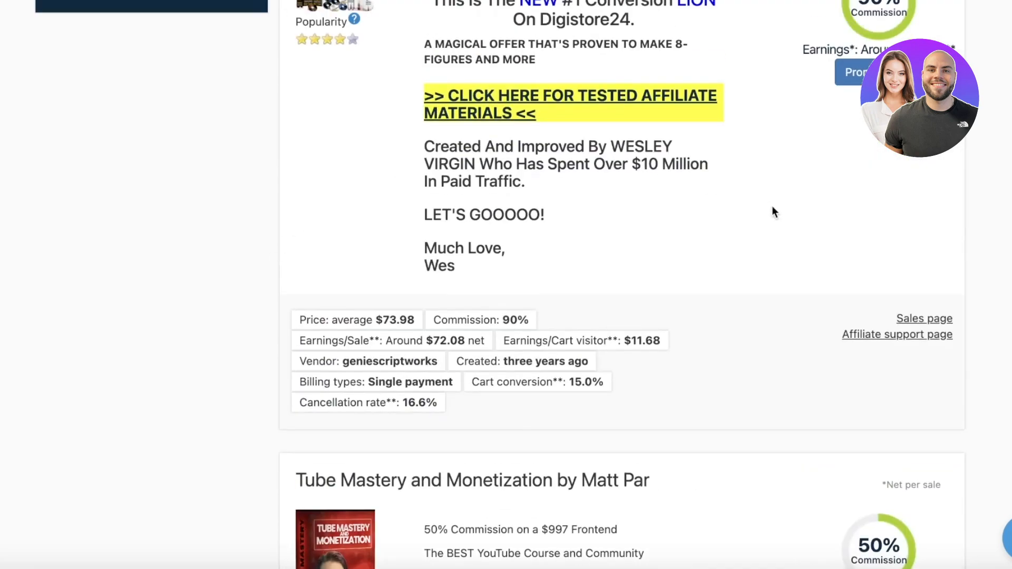
scroll(721, 236, down, 8)
scroll(722, 236, down, 10)
scroll(302, 245, up, 20)
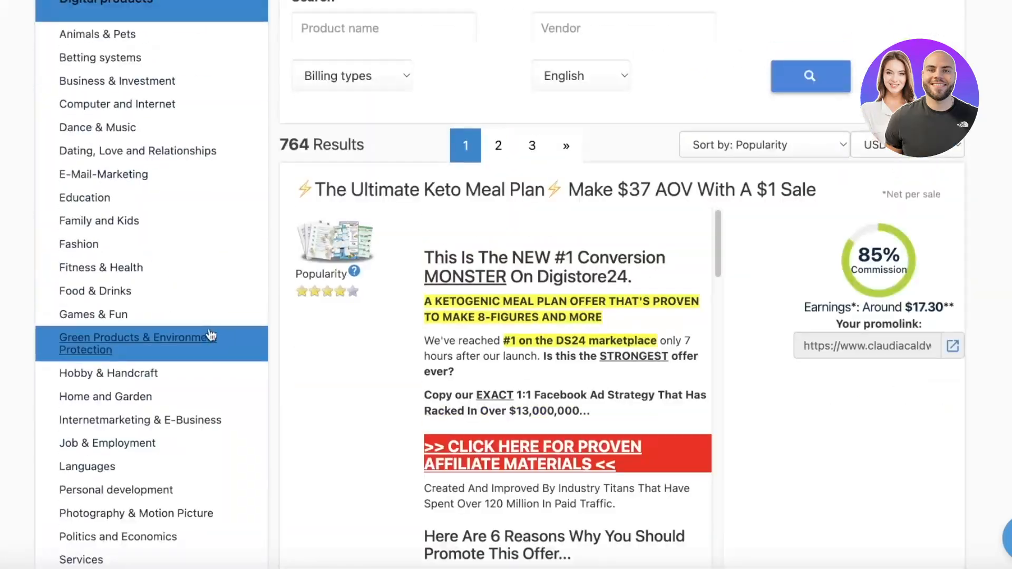
scroll(174, 179, up, 3)
scroll(578, 266, down, 10)
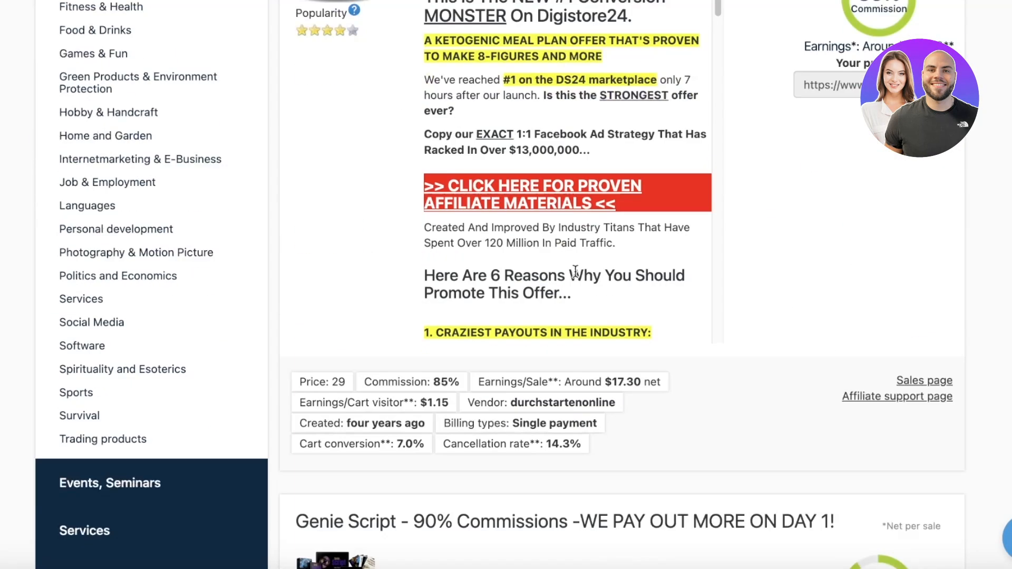
scroll(660, 272, down, 5)
scroll(994, 280, down, 15)
Step: Review the offers on marketplace results pages 2 and 3, highlighting the title "Another Killer Fat Loss Masterpiece Geared Towards Women"
click(504, 293)
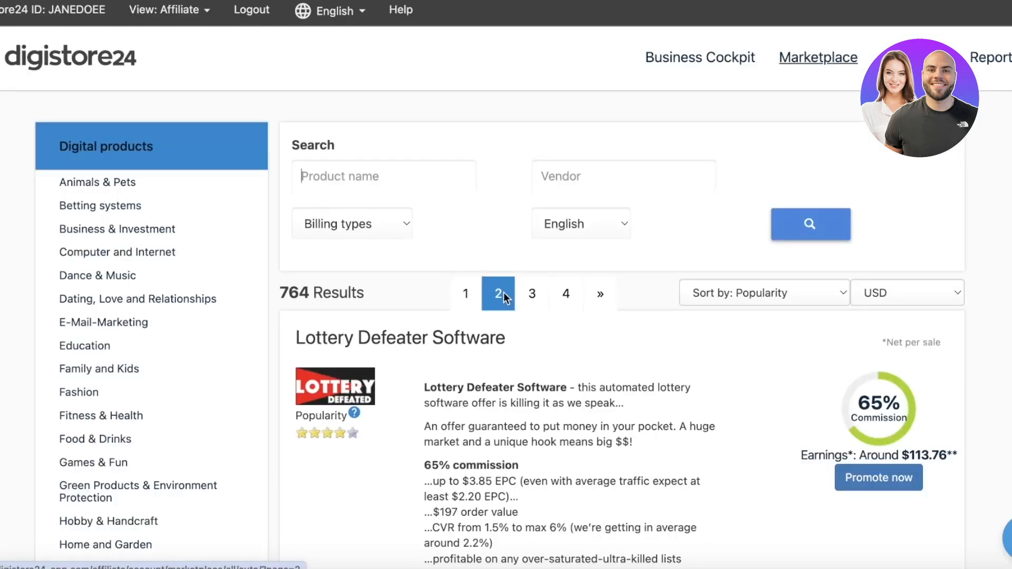
scroll(517, 293, down, 15)
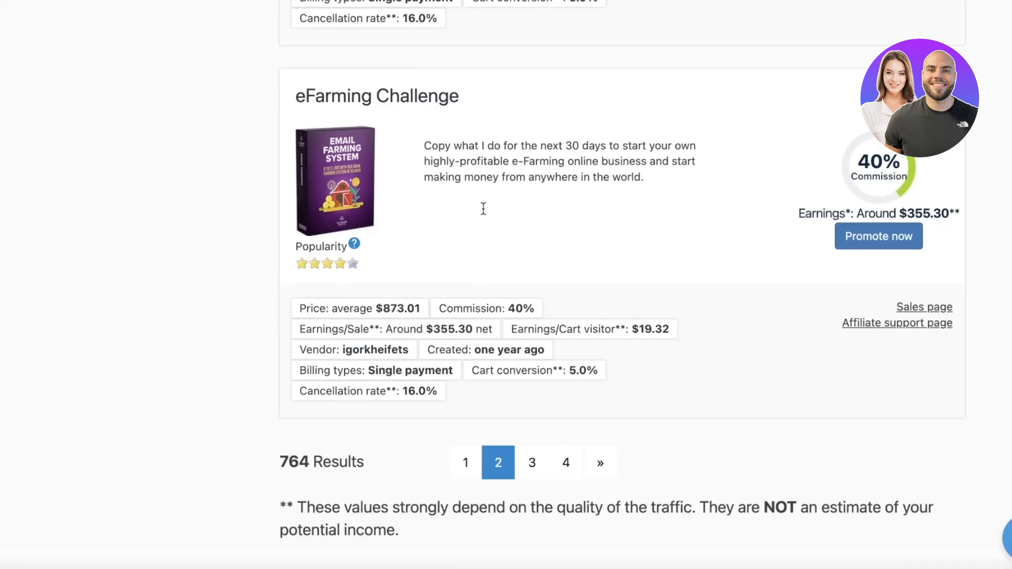
click(533, 423)
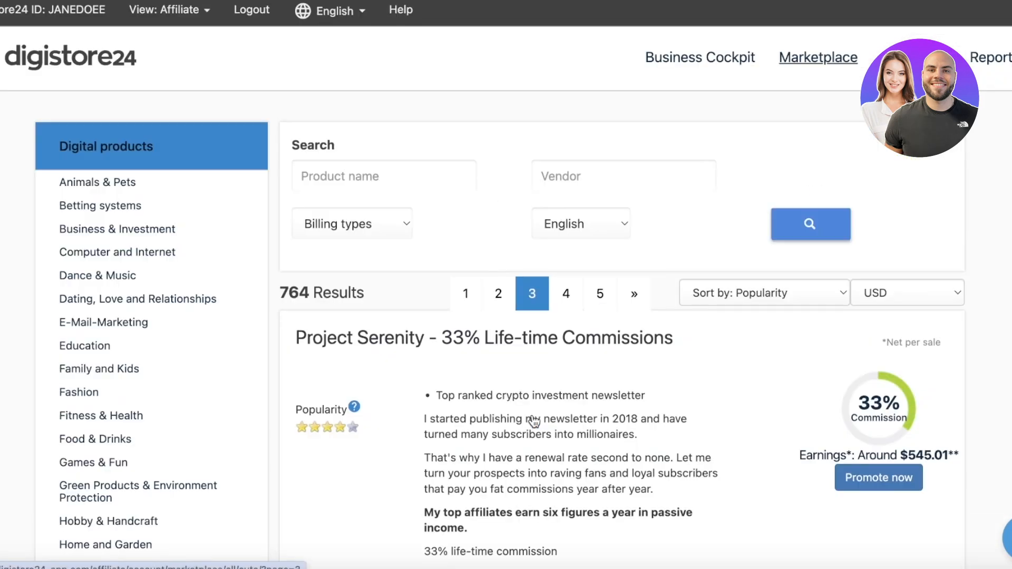
scroll(481, 381, down, 4)
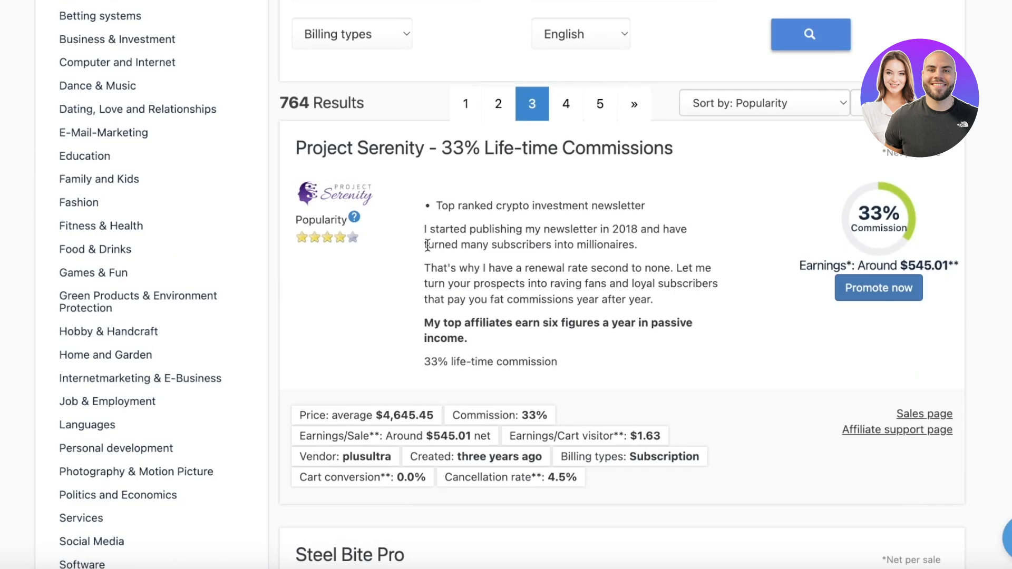
scroll(531, 218, down, 15)
scroll(400, 142, down, 15)
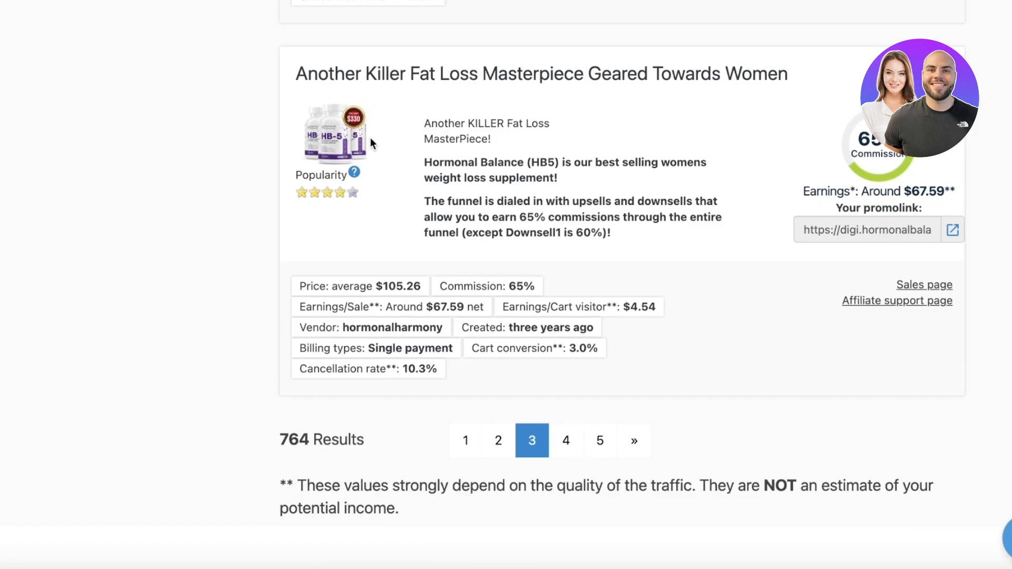
drag(295, 74, 788, 73)
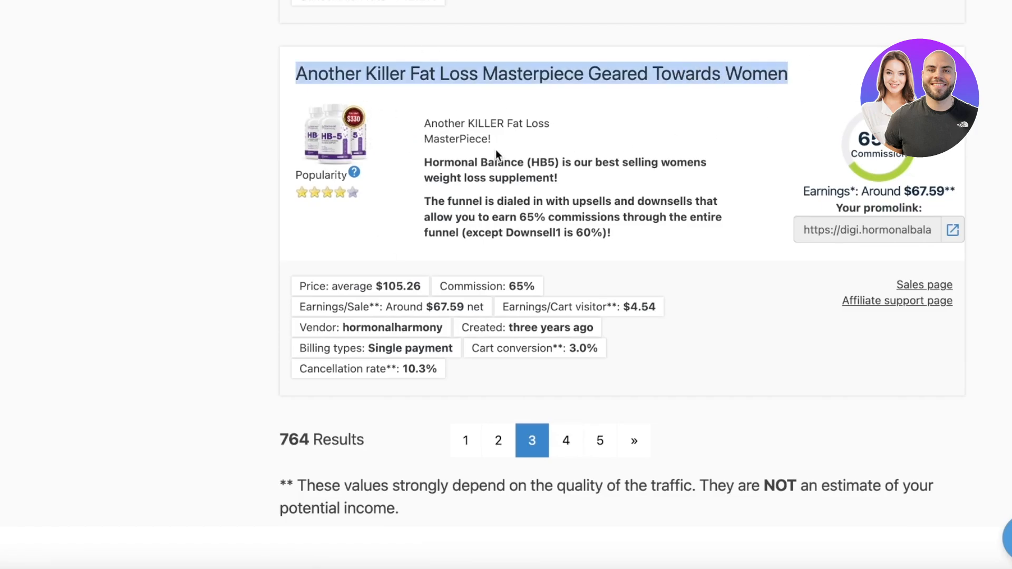
click(466, 134)
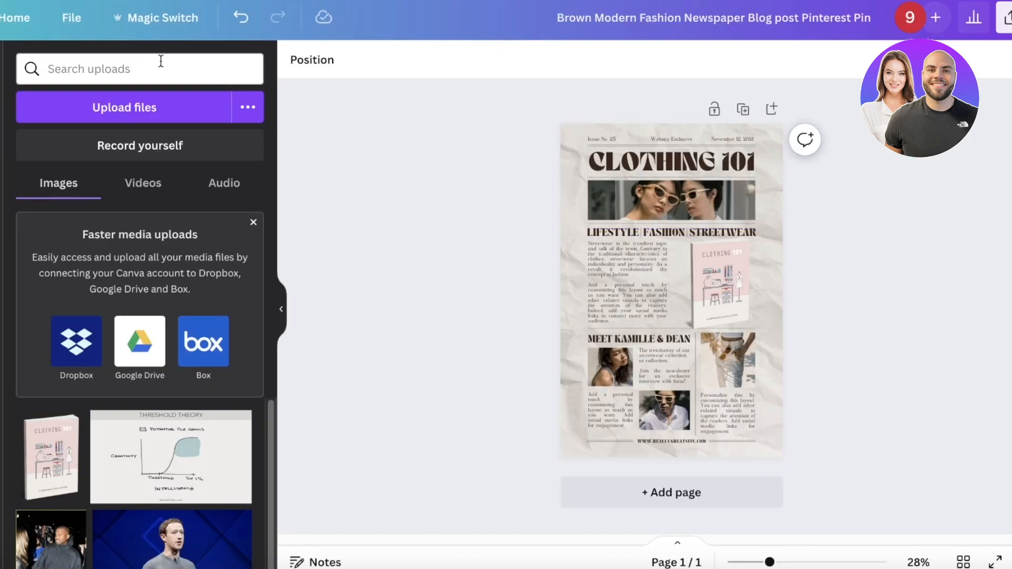
Step: Go to Canva's home page, search for "pinterest" and browse the Pinterest Pin templates
click(15, 18)
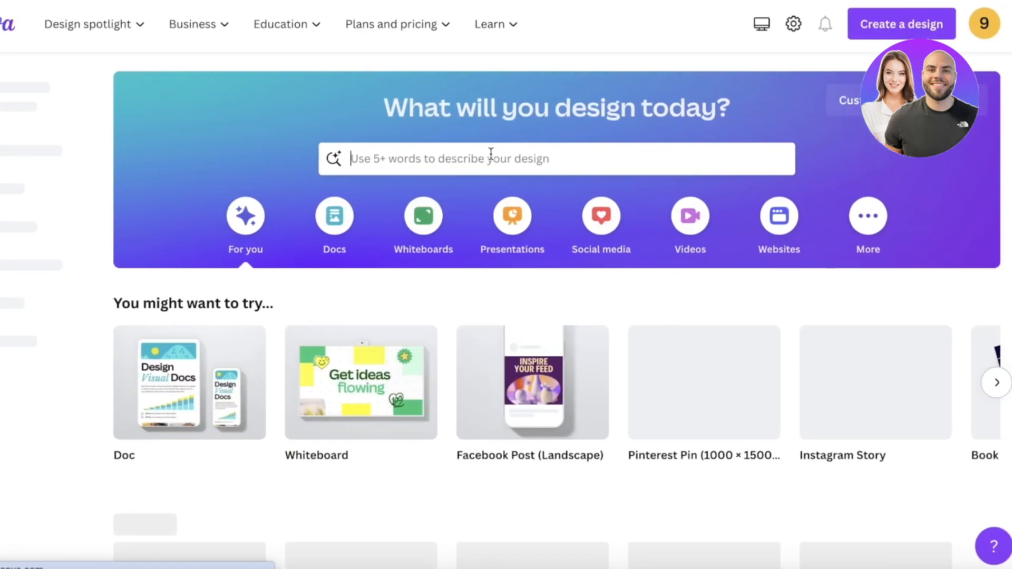
click(479, 156)
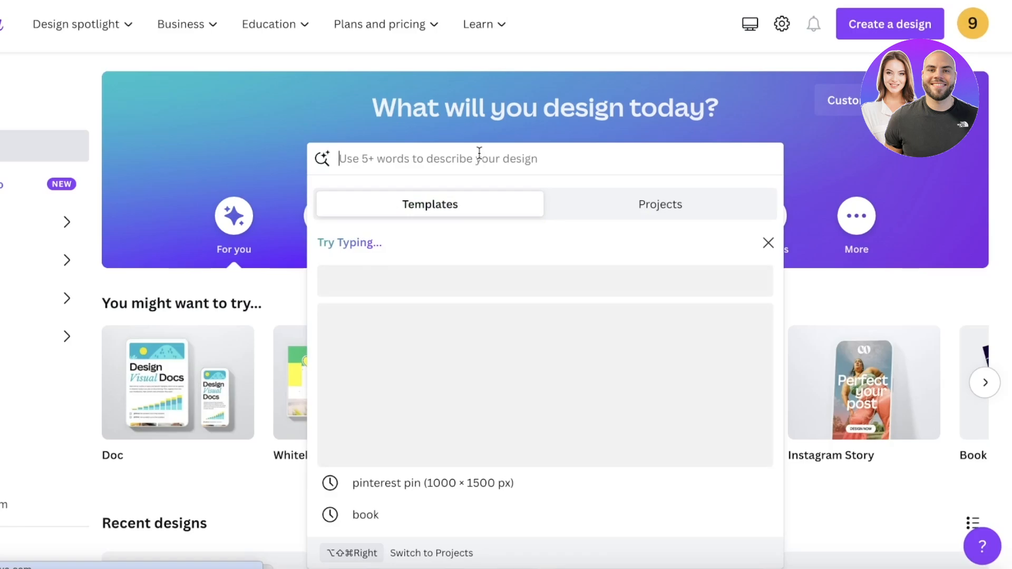
text(pint)
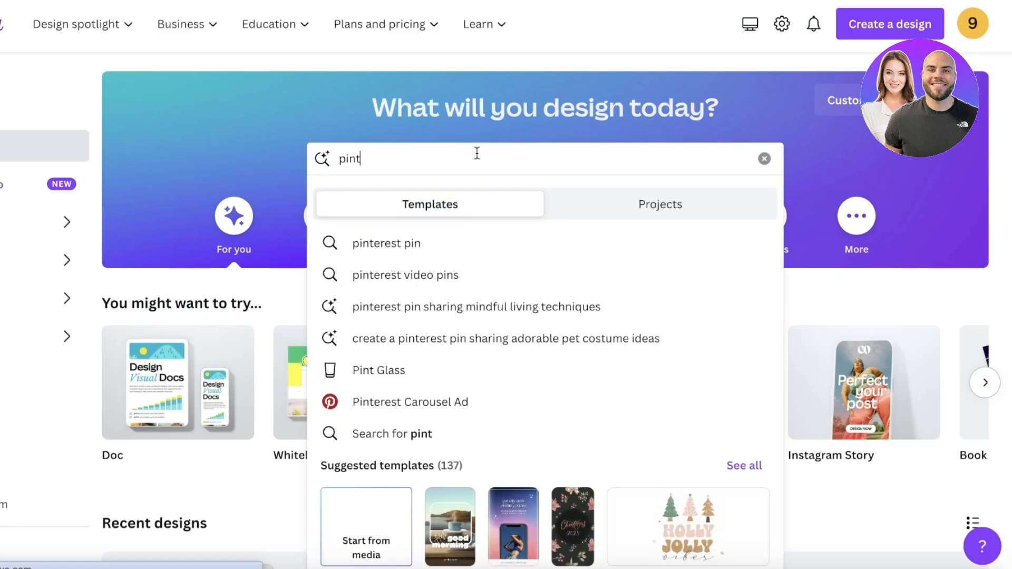
text(erest)
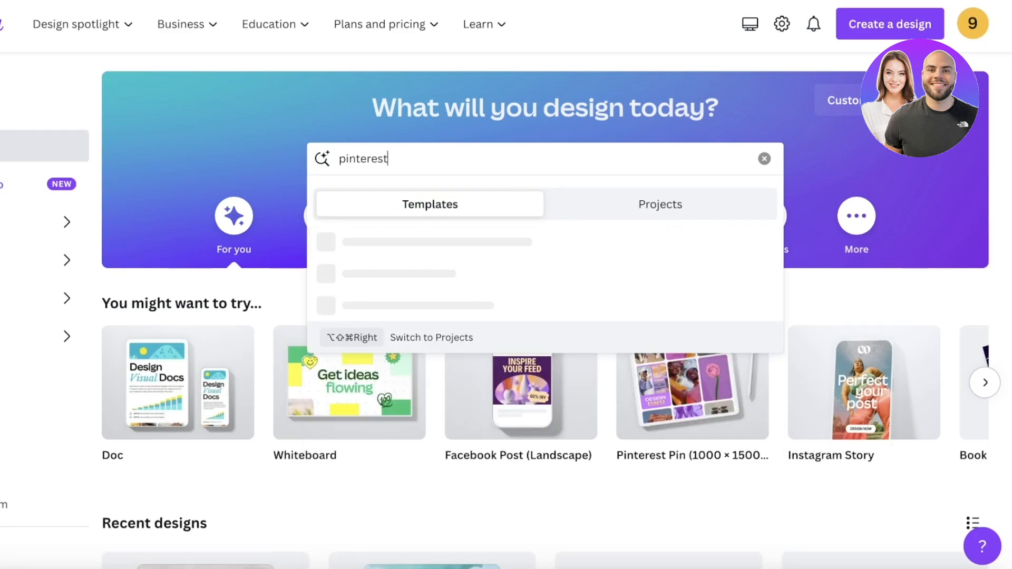
click(371, 409)
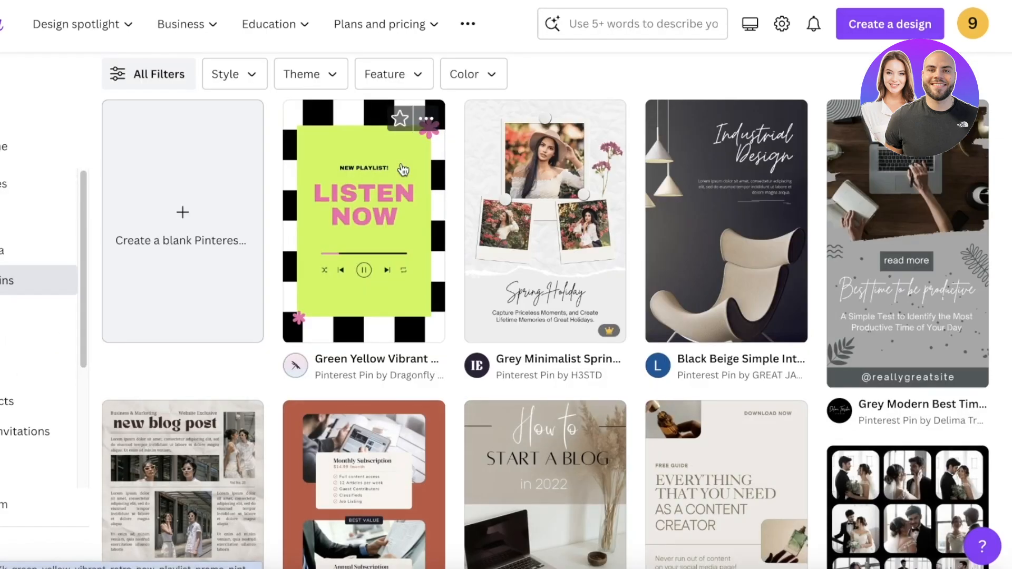
scroll(493, 146, down, 2)
scroll(487, 202, down, 15)
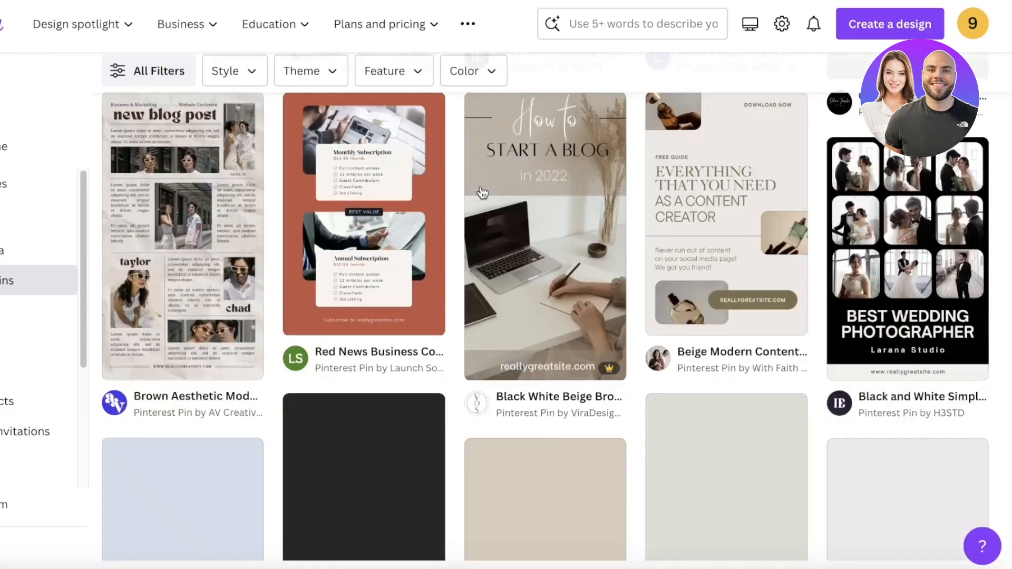
Step: Browse the Pinterest Pin templates to compare the available pin layouts and themes
scroll(520, 191, down, 10)
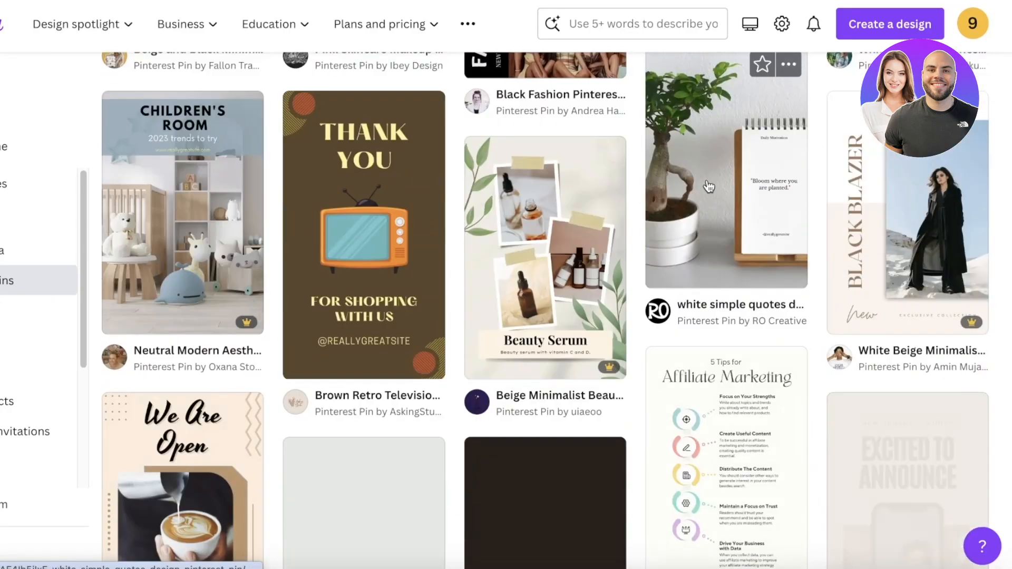
scroll(628, 245, up, 9)
scroll(628, 239, down, 3)
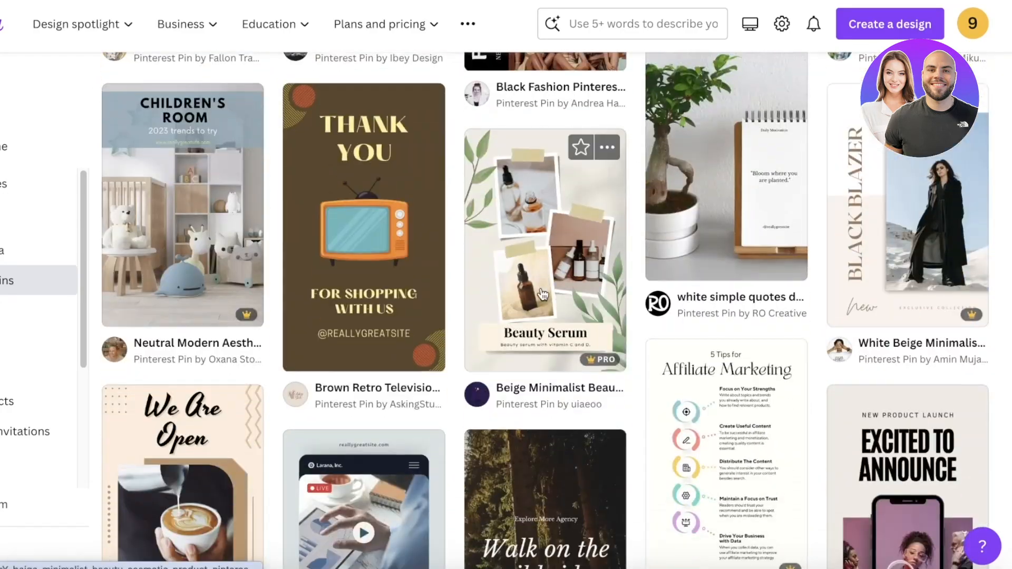
scroll(483, 228, down, 6)
scroll(484, 228, down, 10)
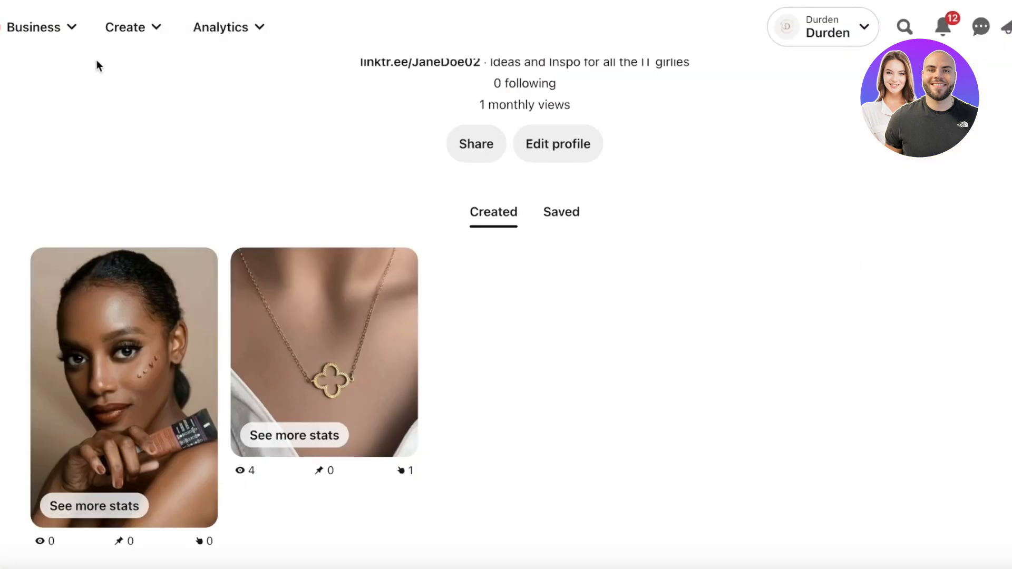
Step: Switch to the Pinterest business profile and open its home feed
drag(812, 20, 401, 89)
click(40, 26)
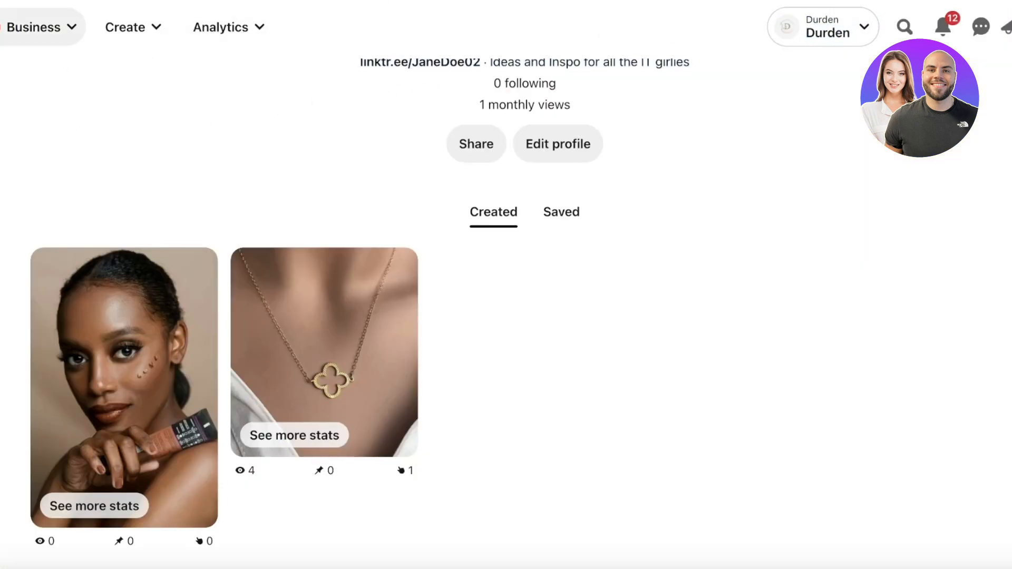
scroll(113, 135, up, 8)
click(33, 39)
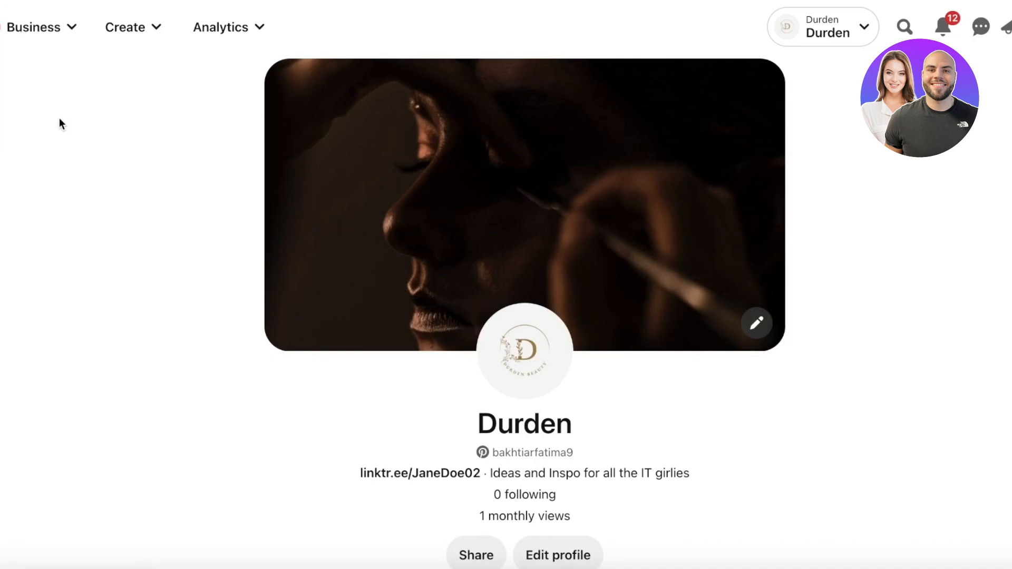
click(42, 37)
click(45, 130)
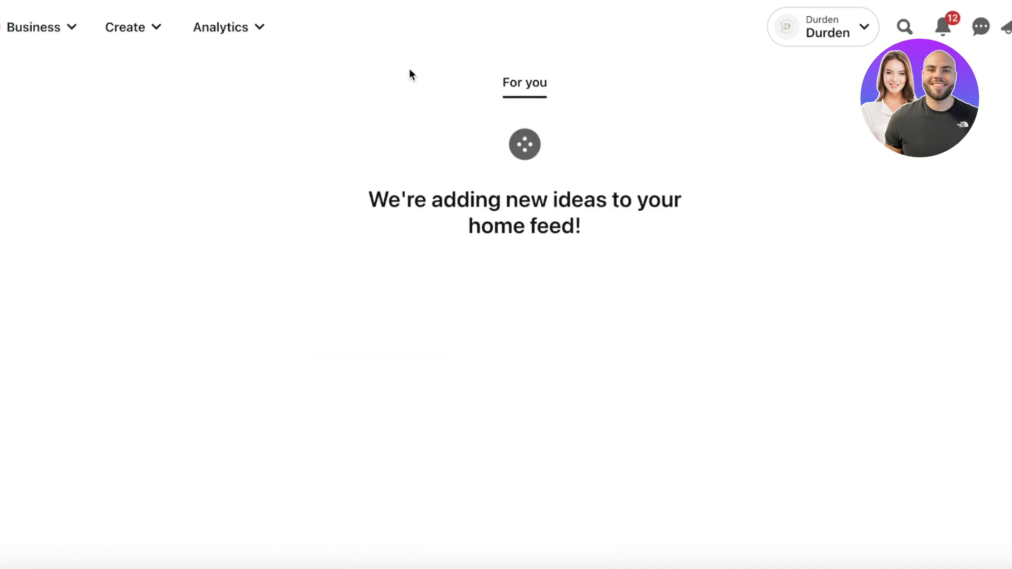
scroll(463, 239, down, 10)
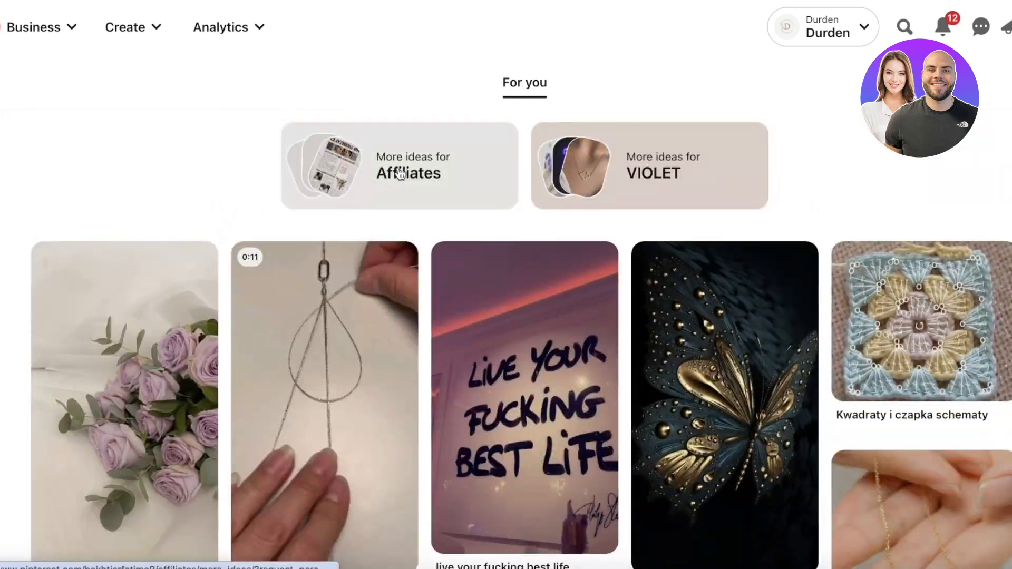
Step: Open "More ideas for Affiliates" in the home feed and examine the designs of the suggested pins
click(399, 195)
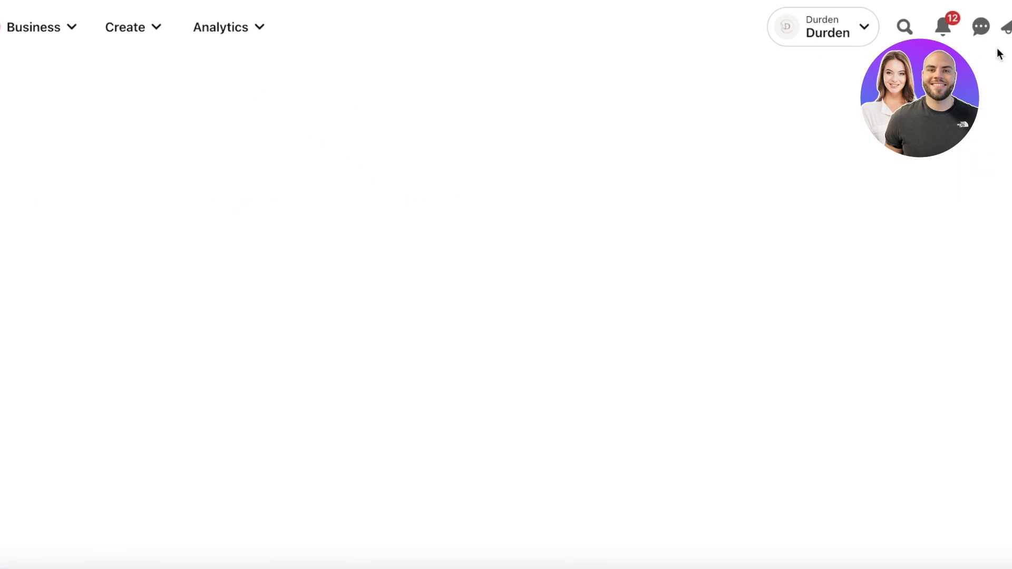
scroll(524, 102, down, 9)
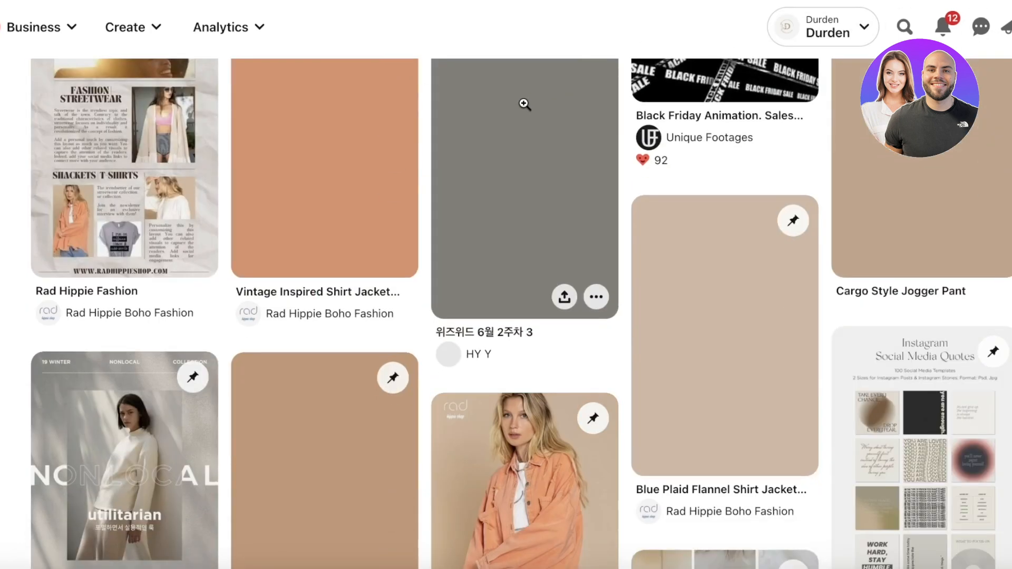
scroll(283, 199, up, 9)
scroll(215, 267, down, 1)
scroll(214, 268, down, 12)
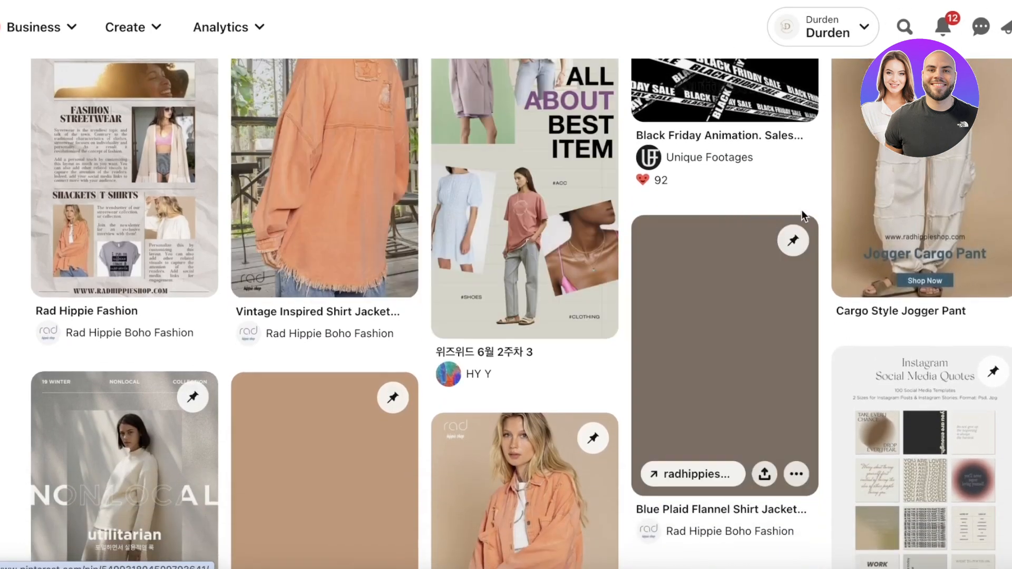
scroll(326, 257, down, 10)
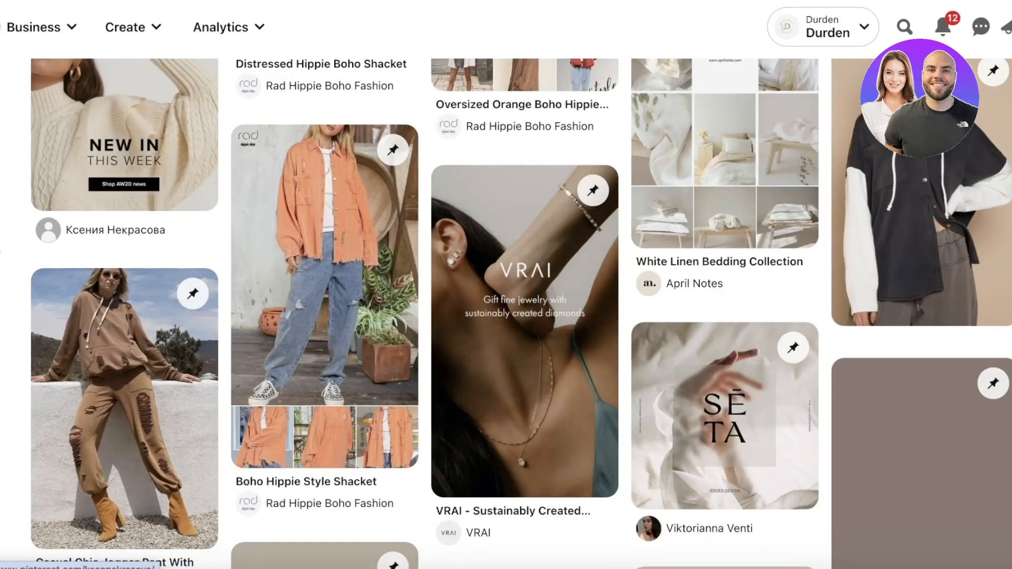
scroll(639, 340, up, 4)
scroll(639, 340, up, 10)
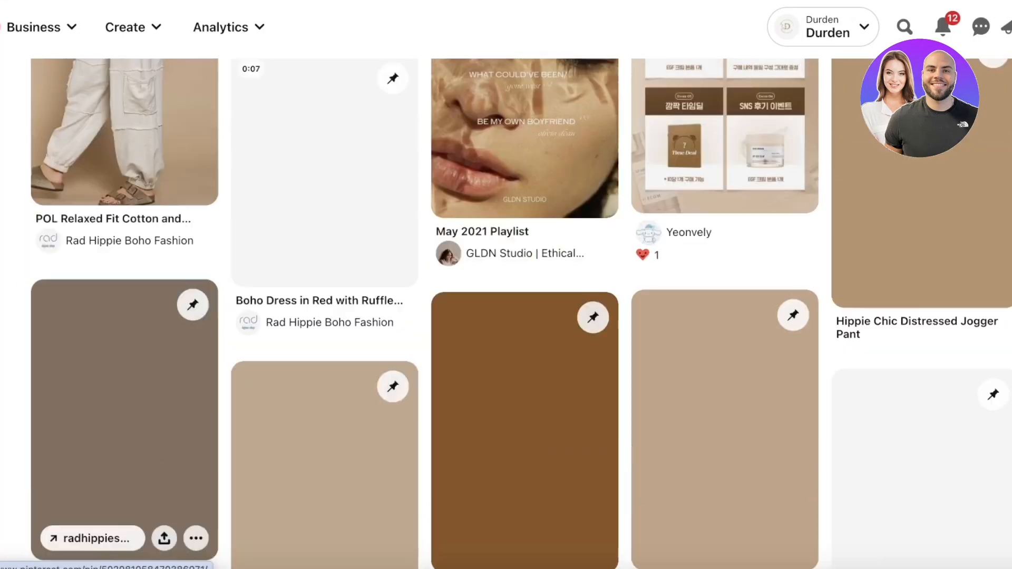
Step: Review the Business options and the organic and paid Pin creation choices, including Create Pin
click(40, 27)
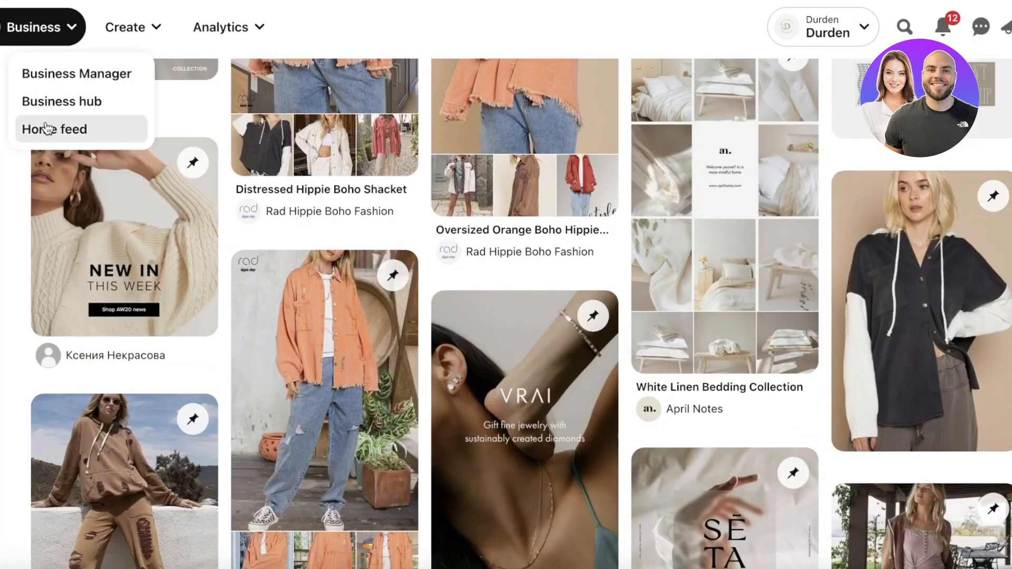
click(11, 32)
click(21, 29)
click(153, 29)
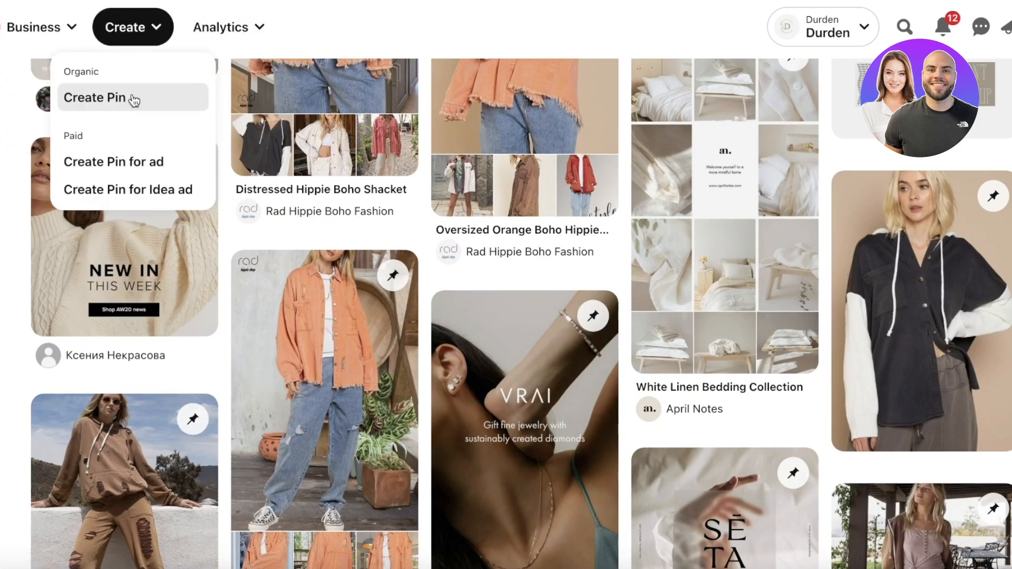
click(179, 100)
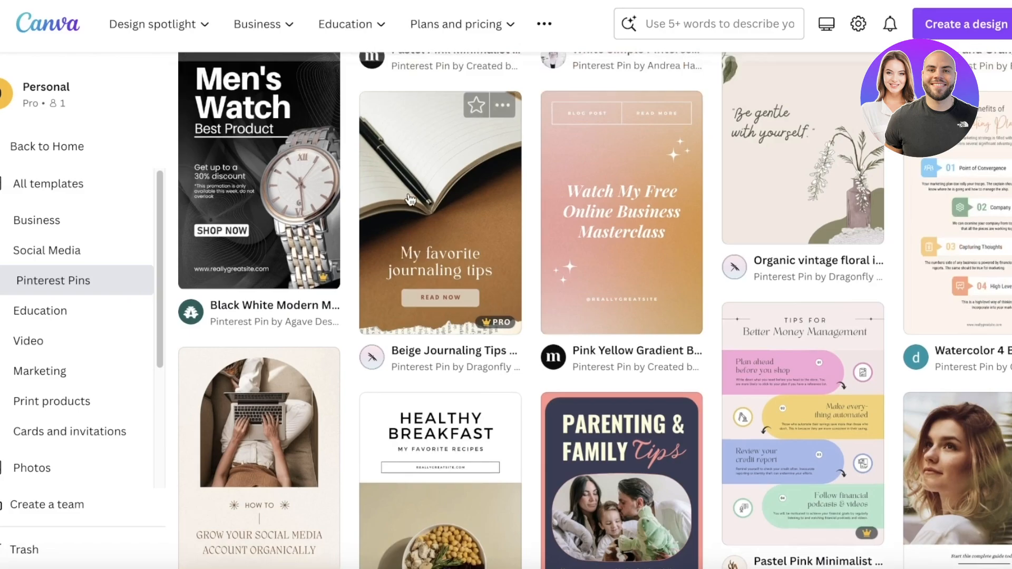
Step: Switch to Canva and look through the Pinterest Pins templates for a suitable design
scroll(640, 71, down, 5)
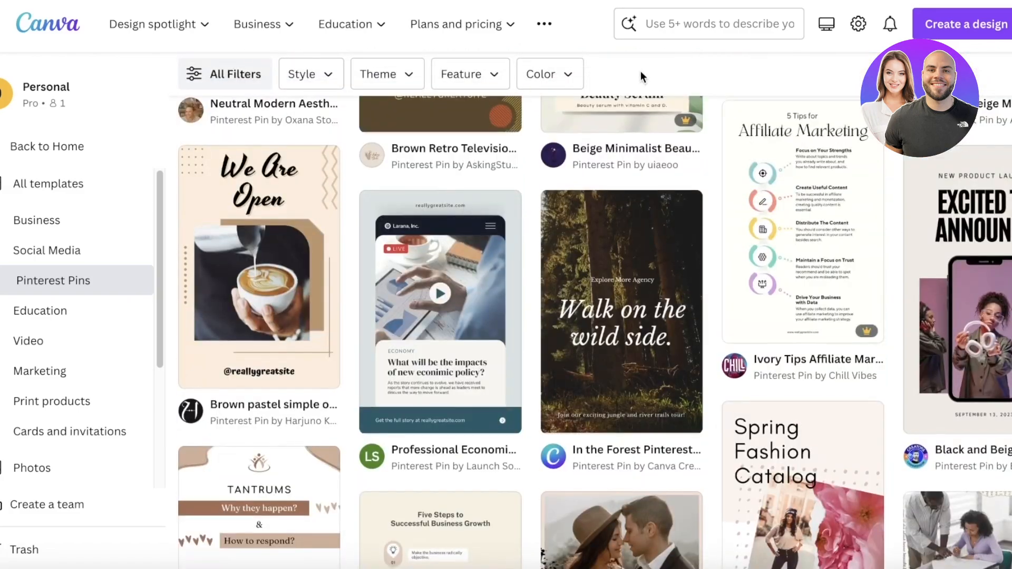
scroll(522, 243, down, 10)
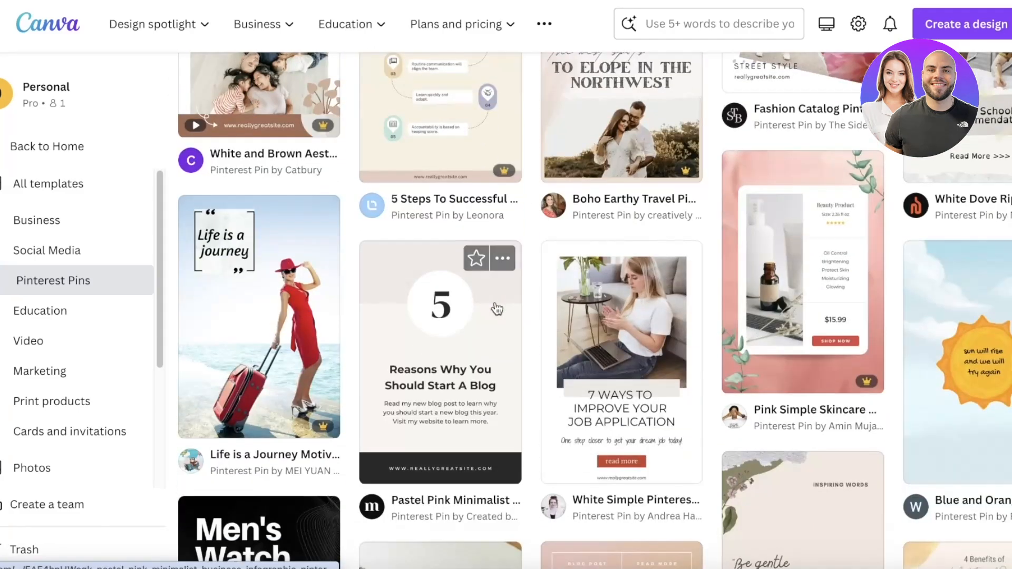
scroll(474, 274, up, 8)
scroll(421, 313, down, 3)
scroll(422, 312, up, 10)
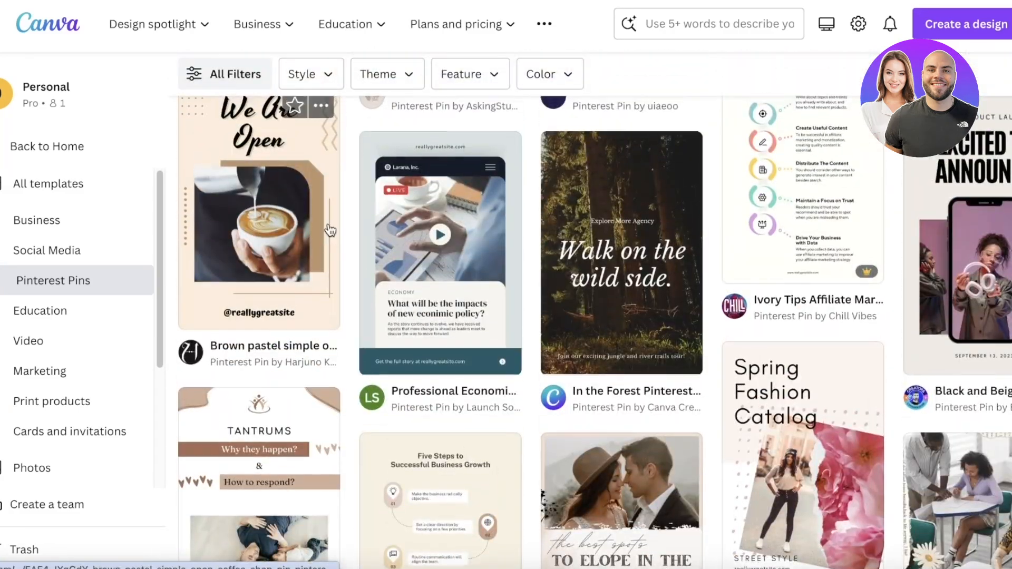
scroll(412, 242, up, 10)
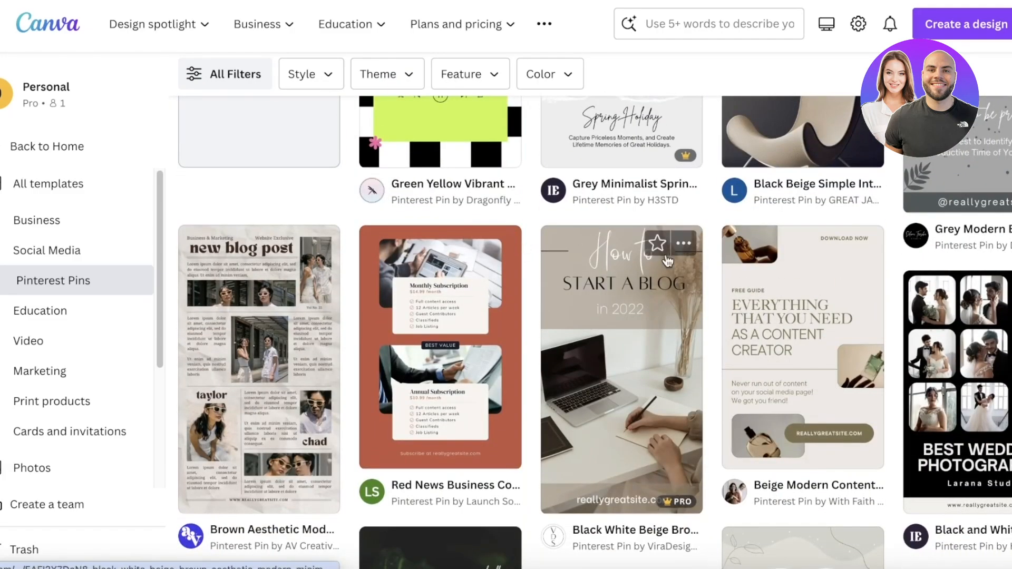
scroll(670, 262, down, 12)
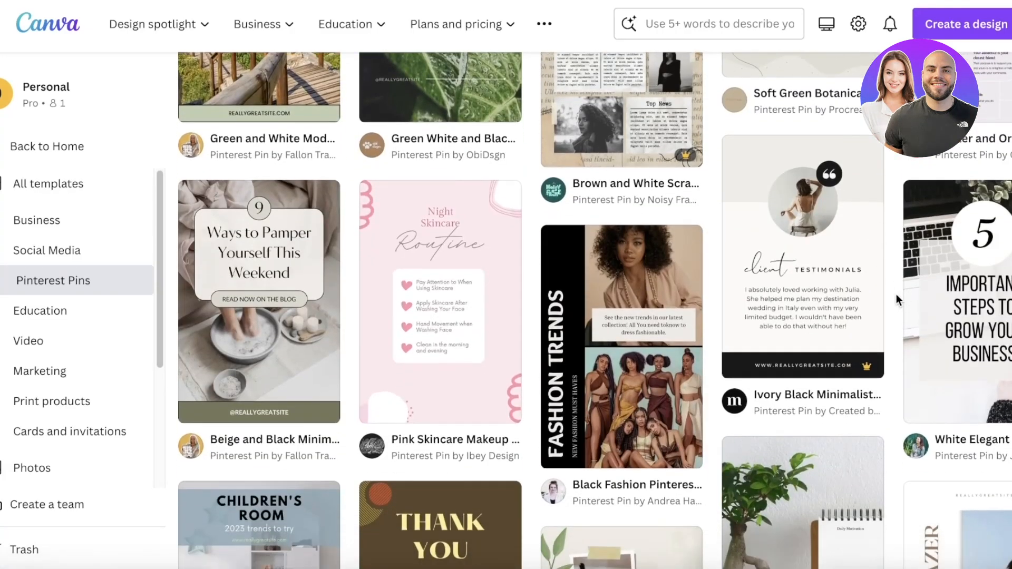
Step: Open the black Fashion Trends template for editing and replace its caption with "The fastest way to lose weight! Its better then ozempic and safe for everyone..."
click(690, 264)
click(830, 168)
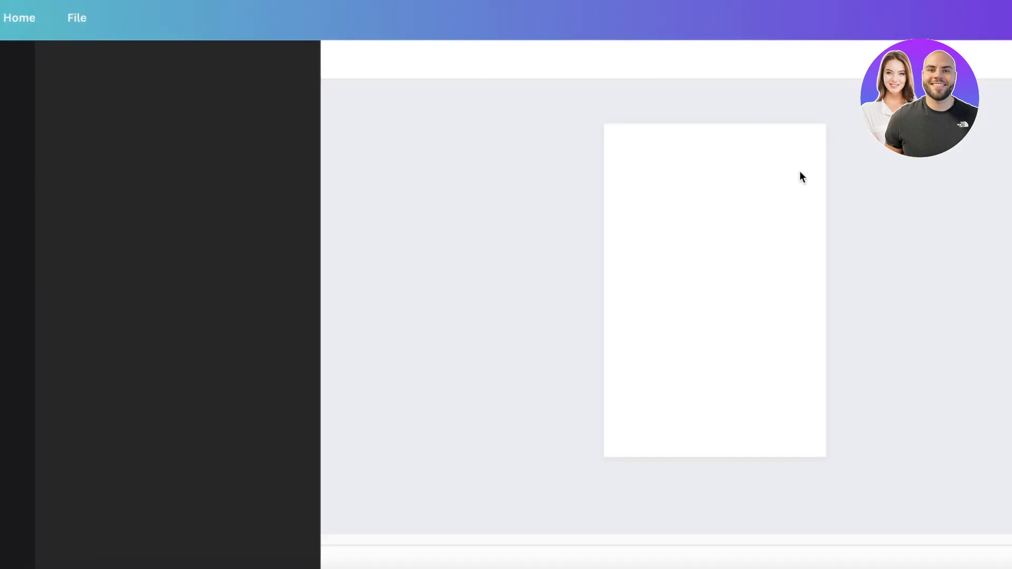
double_click(733, 257)
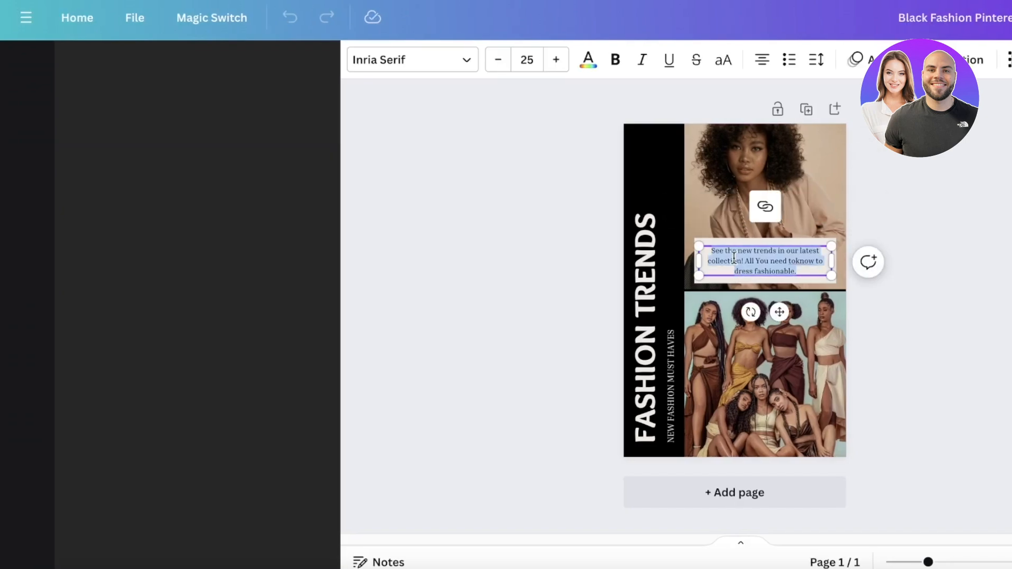
text(TH)
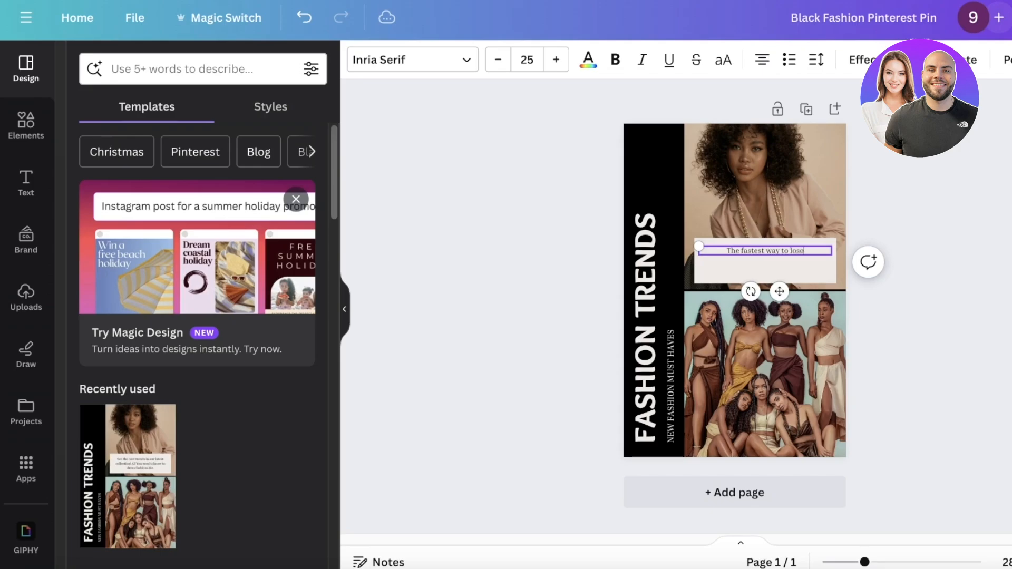
text(! Its better then ozempic and safe)
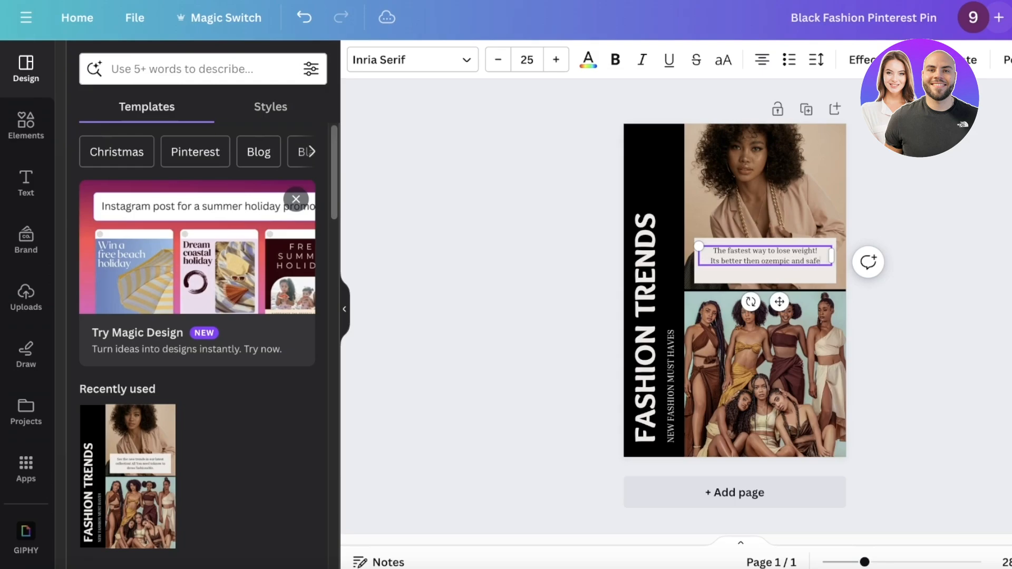
text(veryone...)
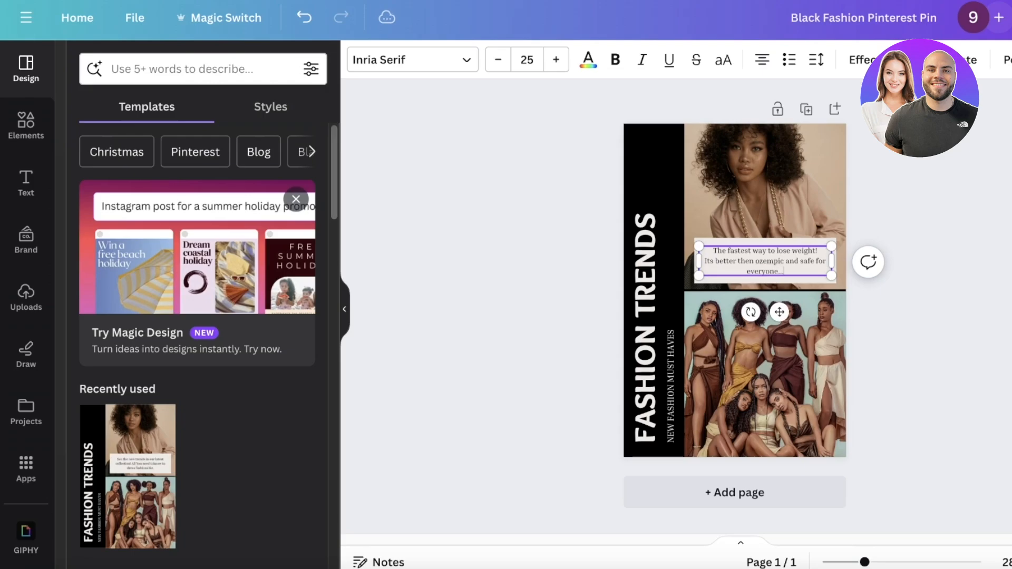
click(893, 245)
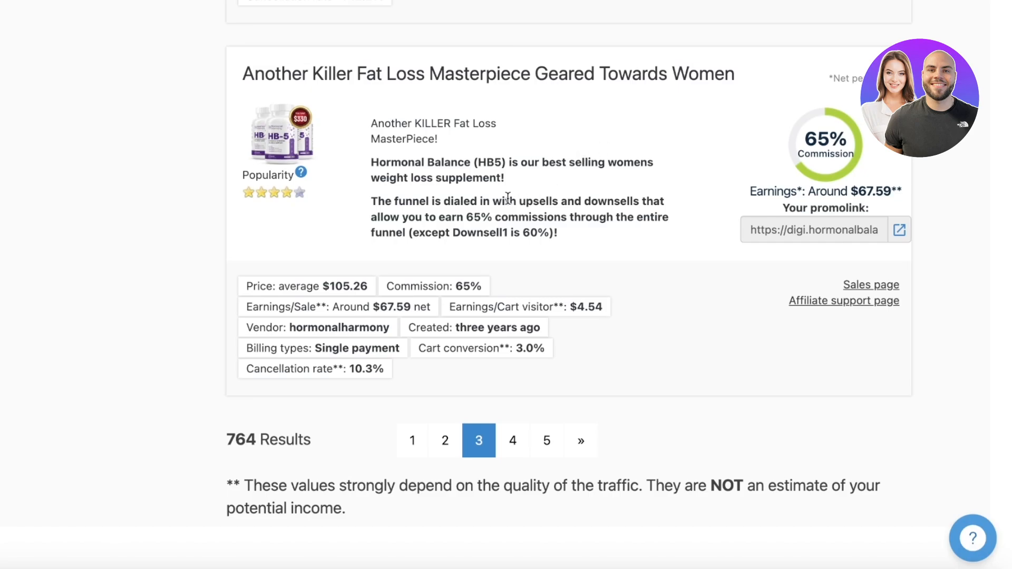
Step: Switch to the Digistore24 marketplace and save the HB-5 product image to the Desktop as 7JAHLZ3U
scroll(439, 251, up, 3)
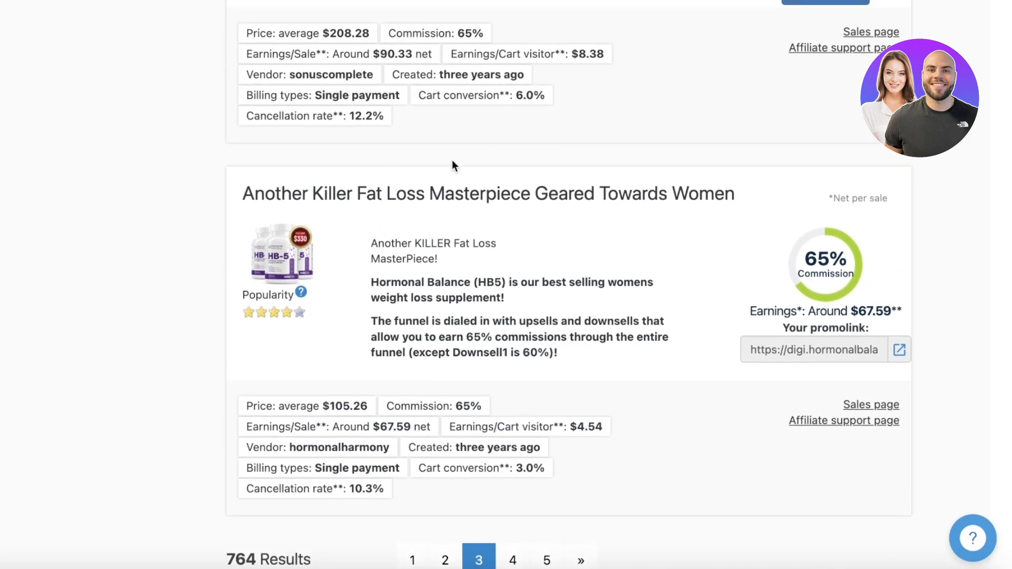
right_click(311, 257)
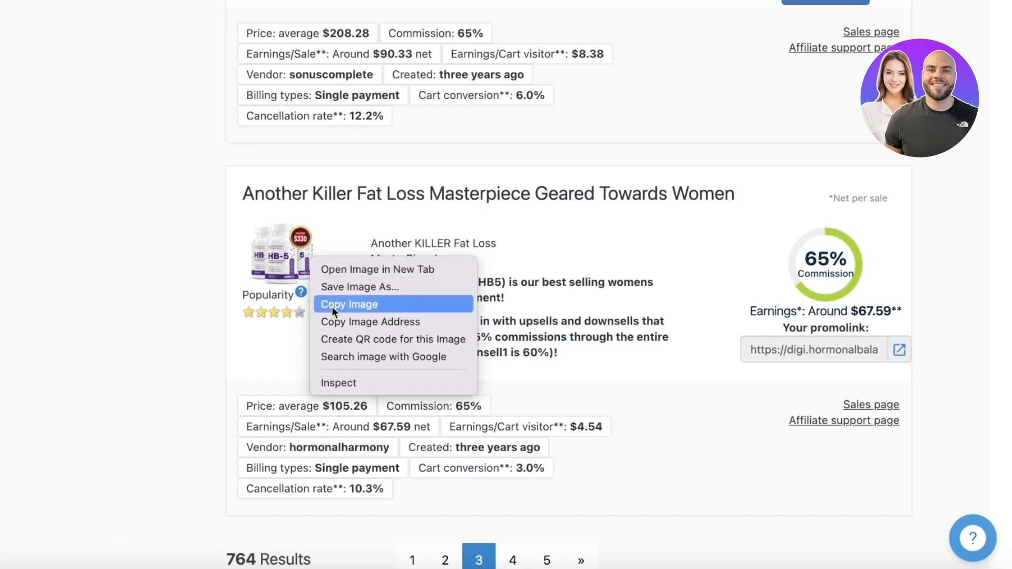
click(337, 288)
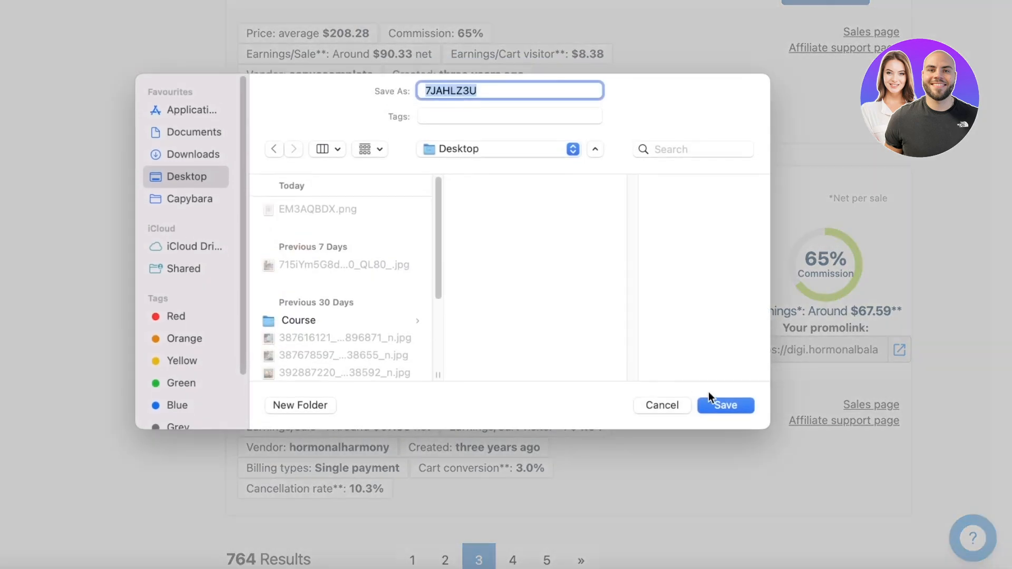
click(723, 401)
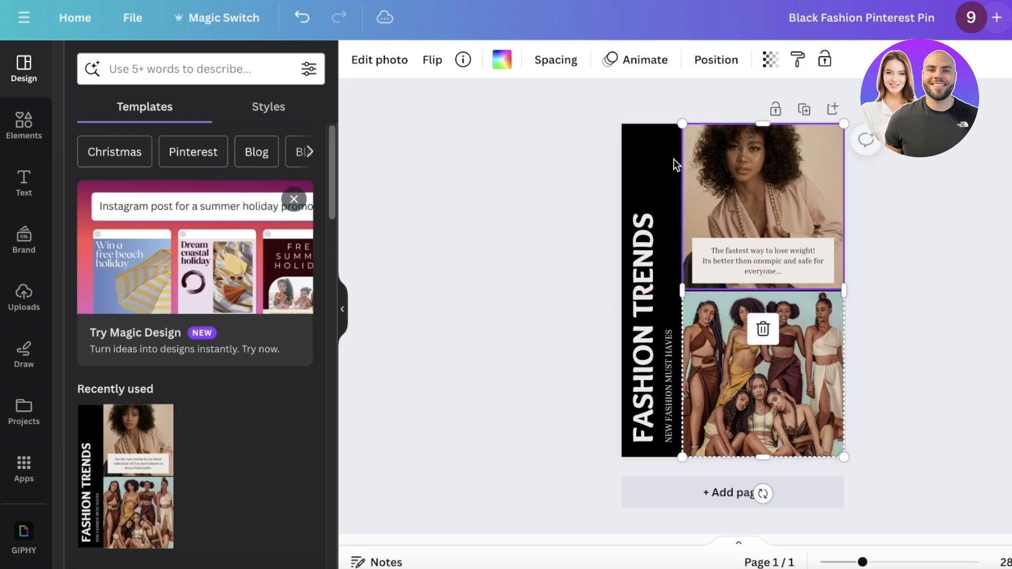
Step: Switch back to the Canva pin design and delete the photos from its upper and lower frames
click(299, 19)
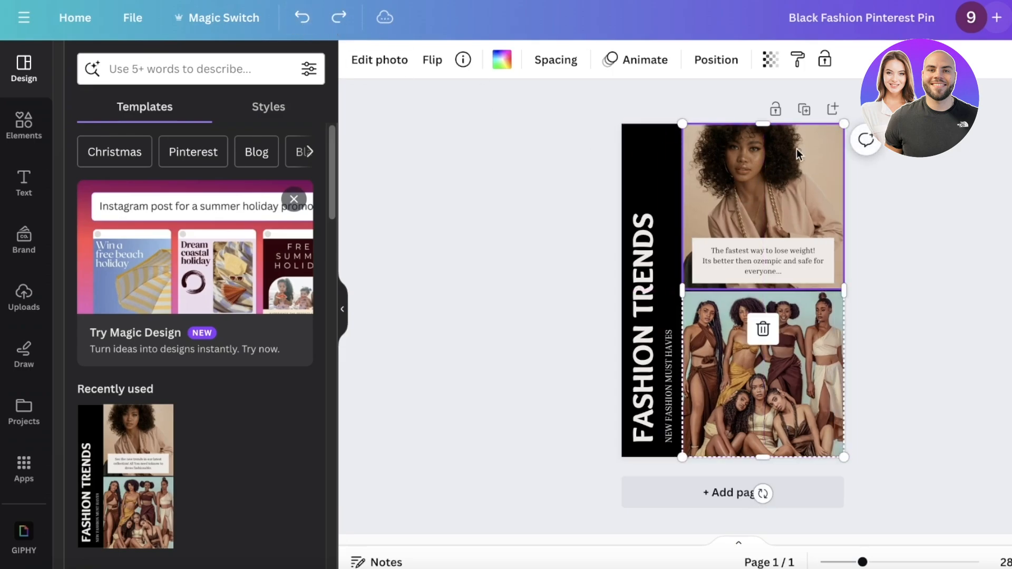
key(Delete)
click(781, 371)
key(Delete)
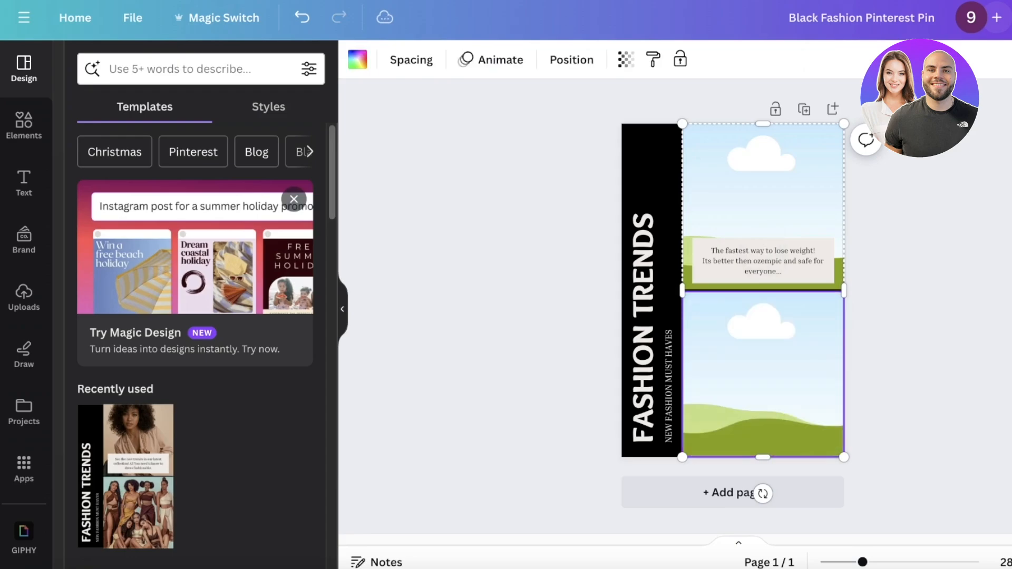
Step: Add the downloaded HB-5 product image to the pin, move it to the upper-left area, and place a second copy near the middle
click(7, 150)
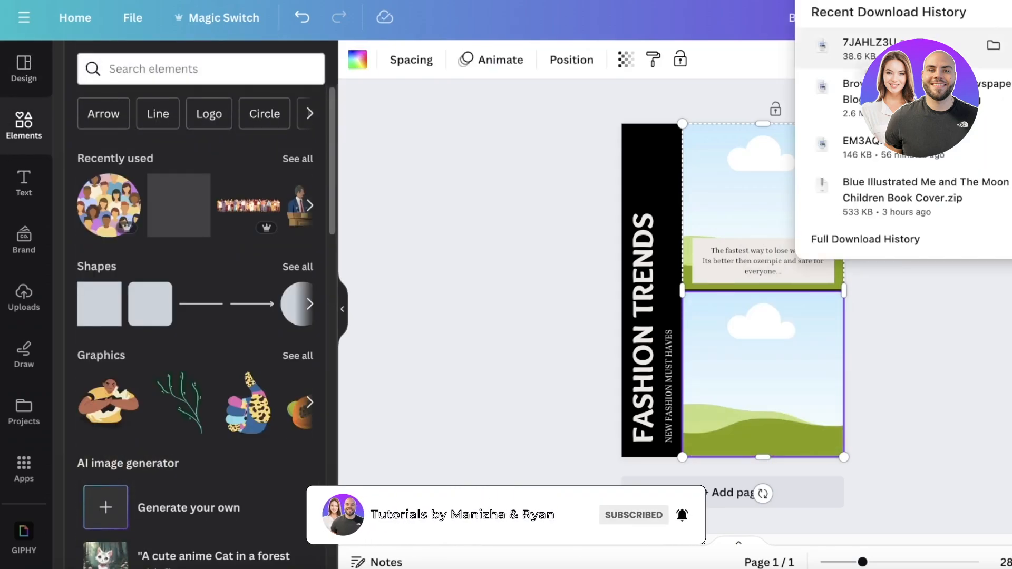
drag(864, 48, 746, 196)
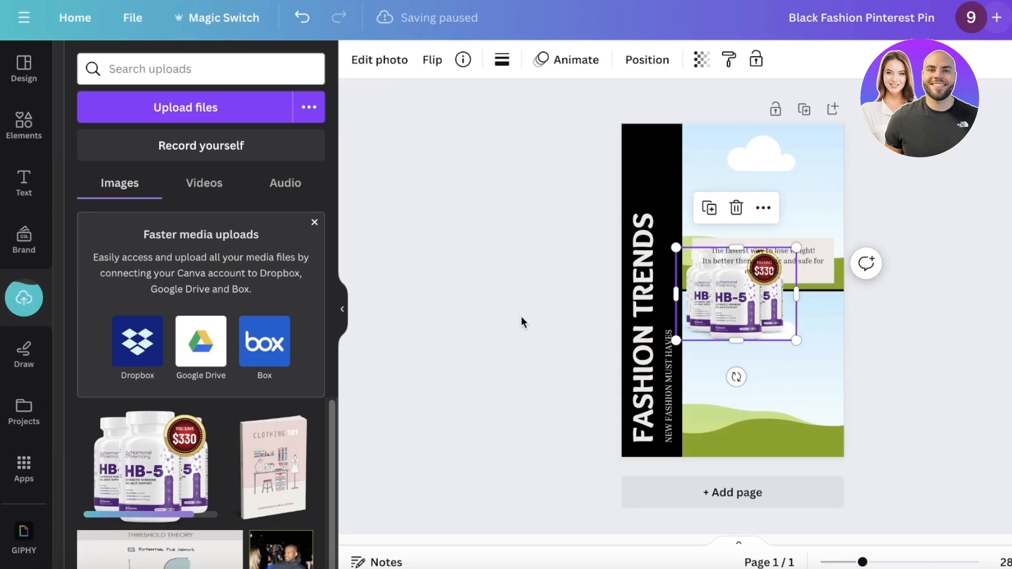
drag(706, 311, 647, 204)
click(732, 296)
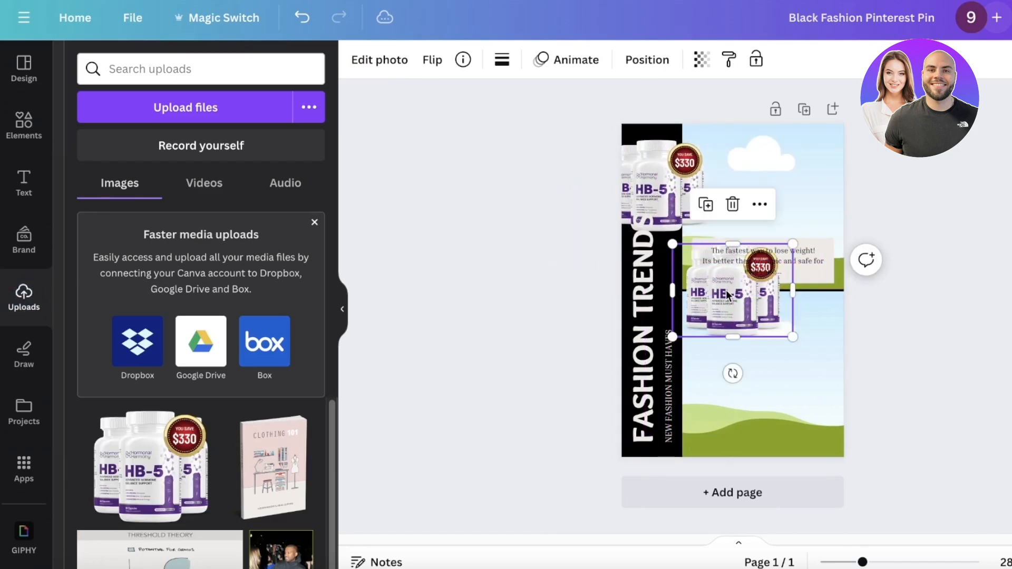
Step: Delete the middle copy of the HB-5 image, and shrink and move the remaining one to the pin's lower-left corner
key(Delete)
click(716, 277)
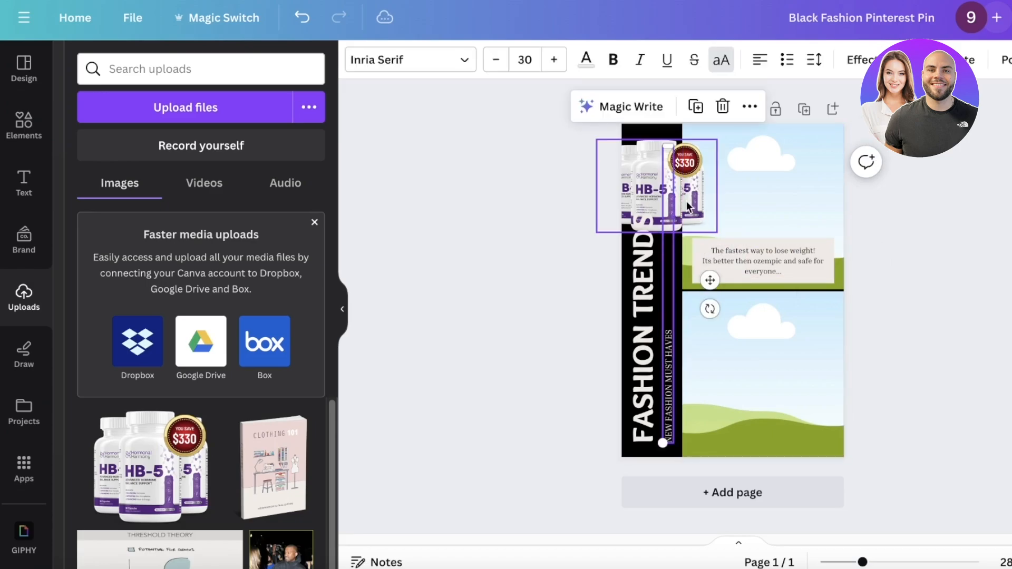
click(702, 216)
drag(715, 226, 663, 434)
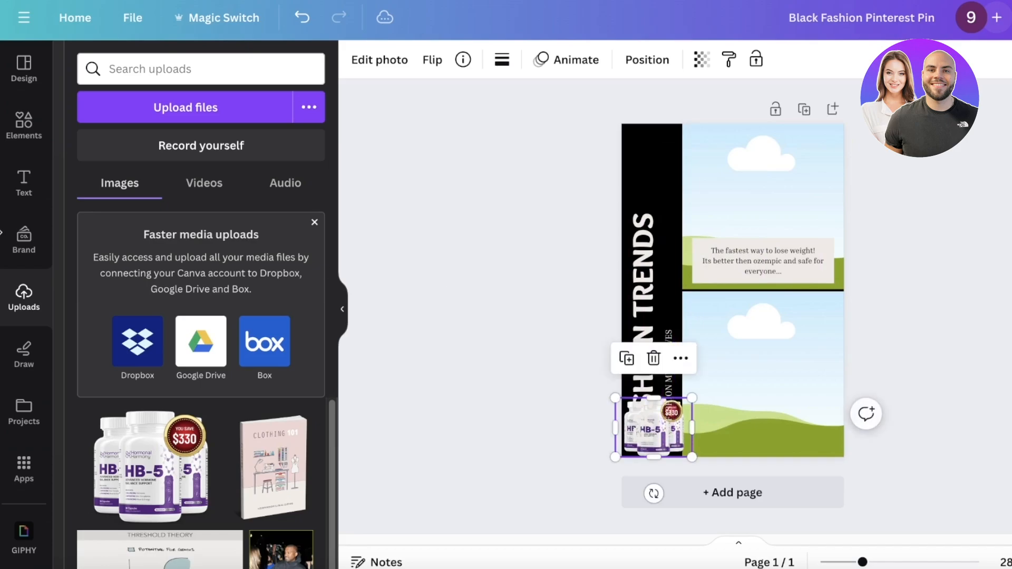
Step: Search the design elements for "model" and show all matching photos
click(24, 124)
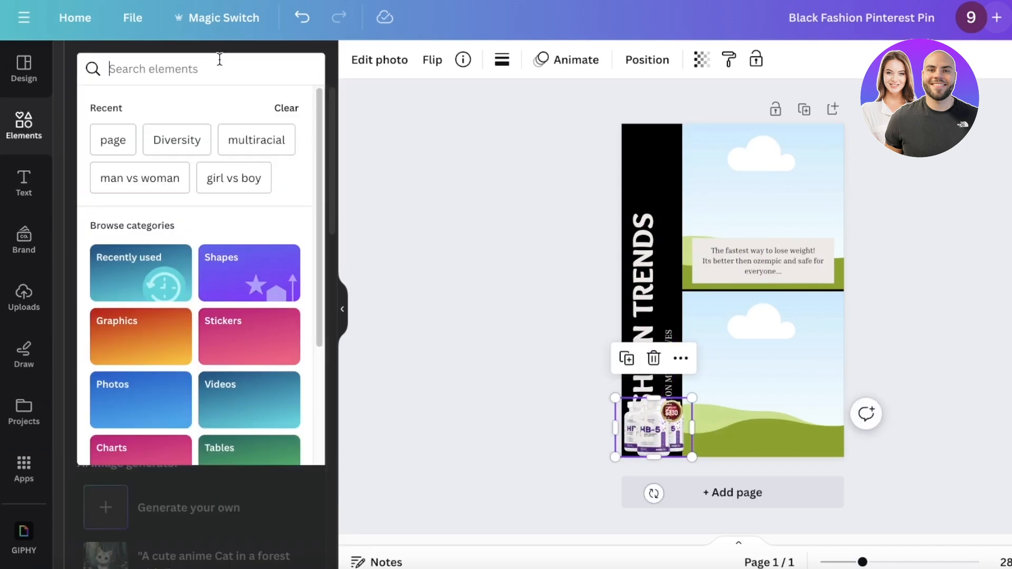
click(154, 70)
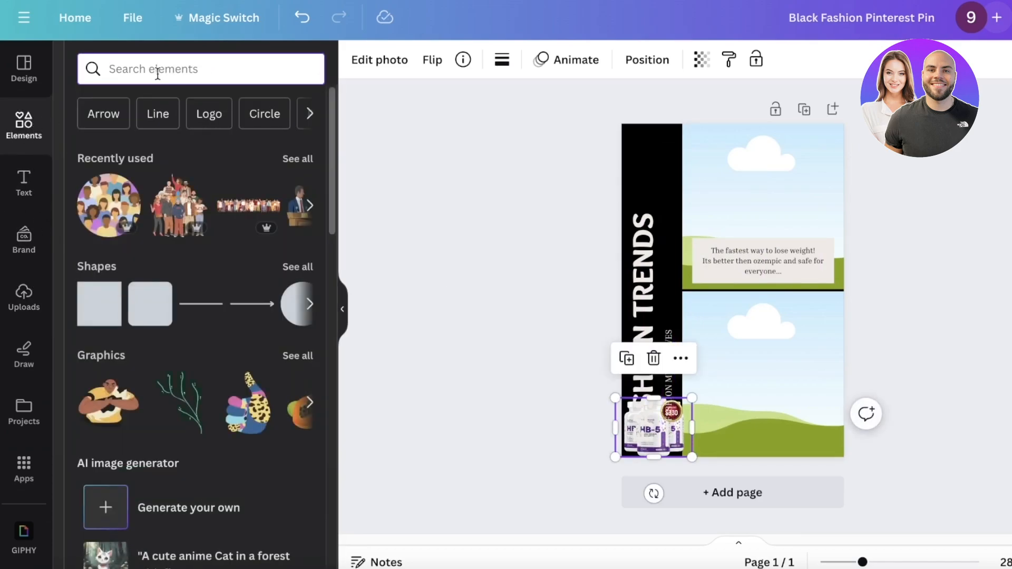
text(ski)
key(BackSpace)
key(BackSpace)
key(BackSpace)
text(model)
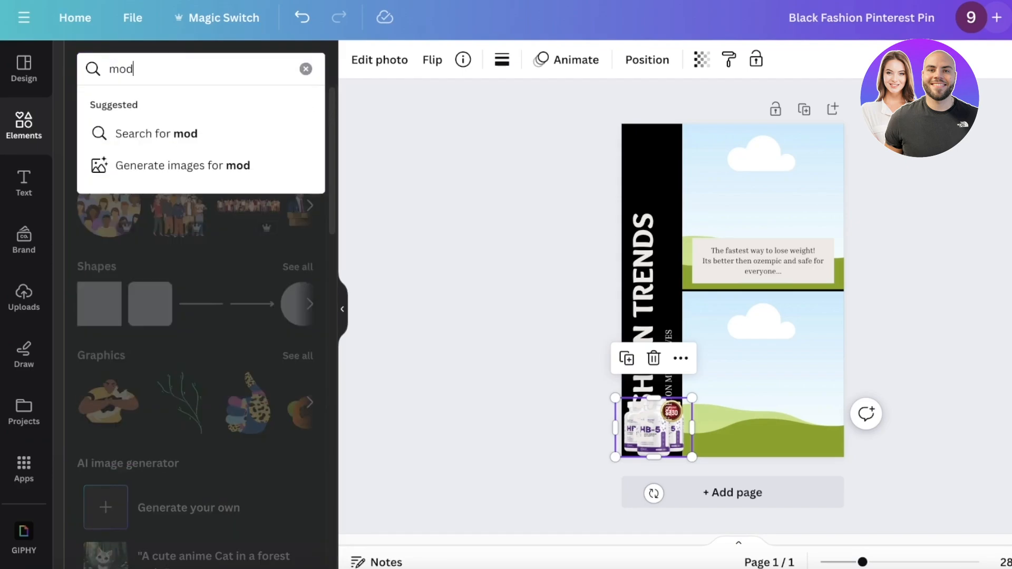
key(Return)
click(293, 196)
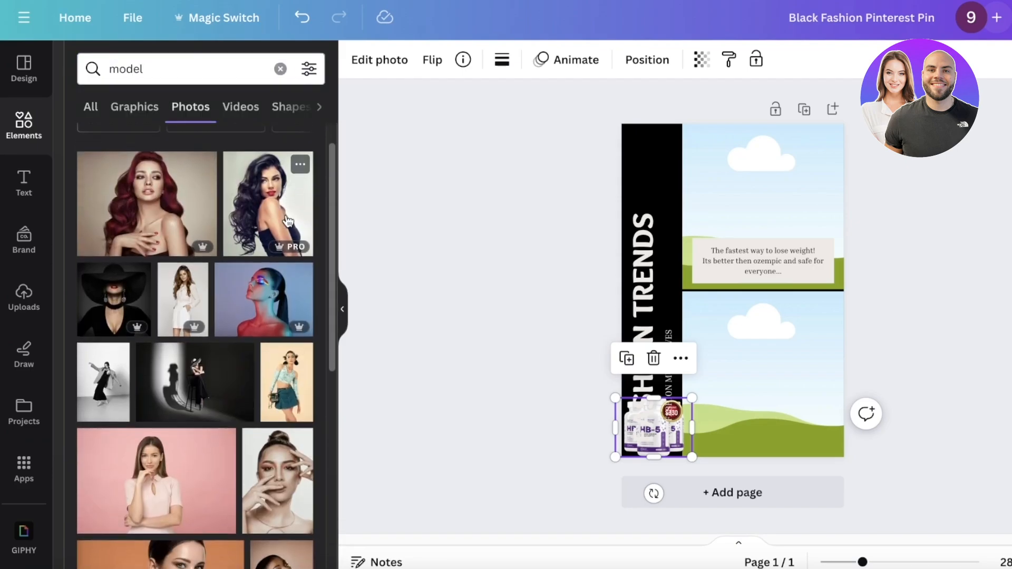
Step: Fill the pin's upper frame with the photo of two standing models in metallic outfits
scroll(270, 235, down, 2)
scroll(270, 236, down, 10)
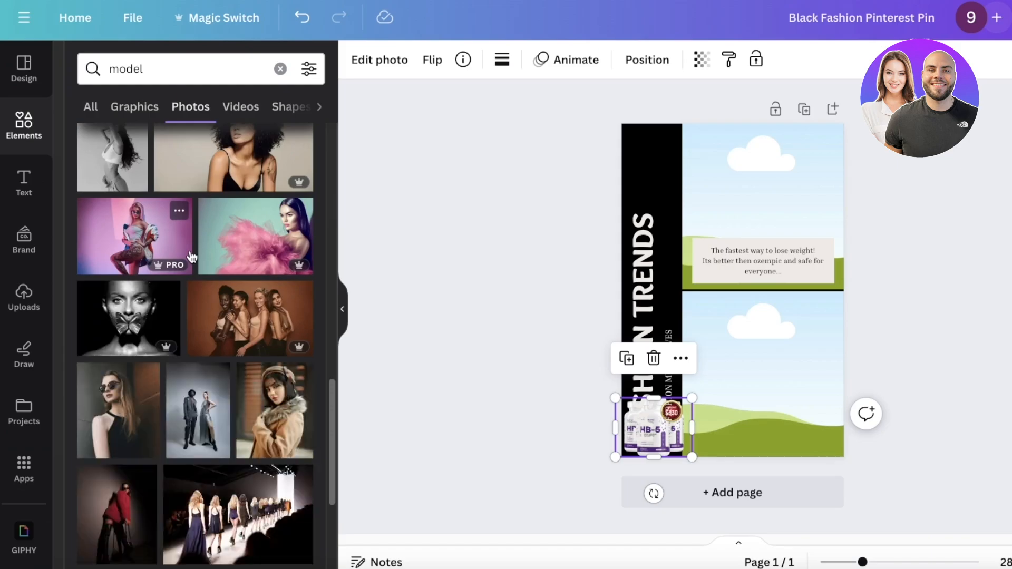
scroll(192, 257, down, 4)
drag(198, 232, 707, 196)
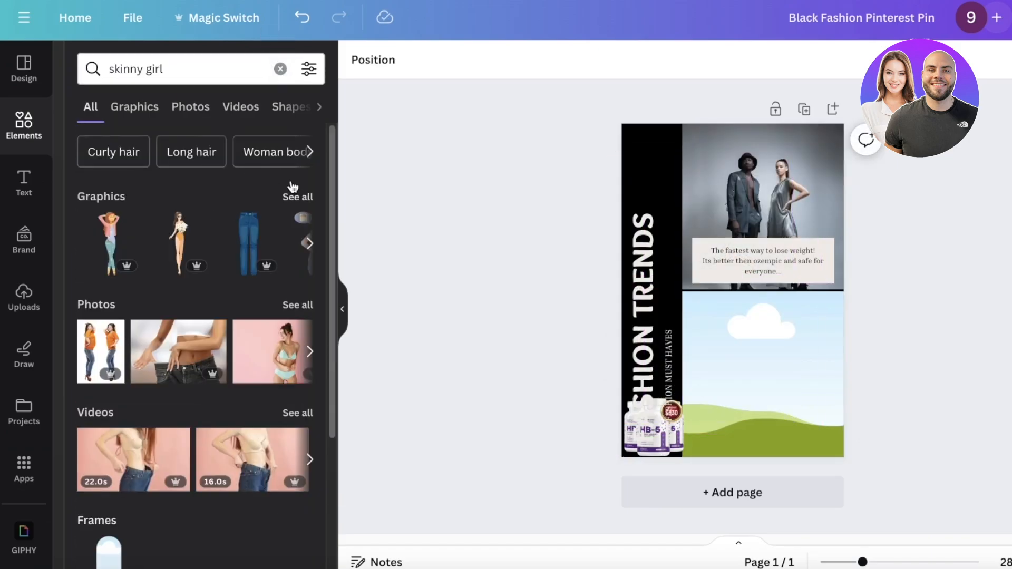
Step: From the "skinny girl" photos, fill the upper frame with the white tank top photo and the lower frame with the long-haired woman among rocks
click(287, 305)
scroll(161, 313, down, 5)
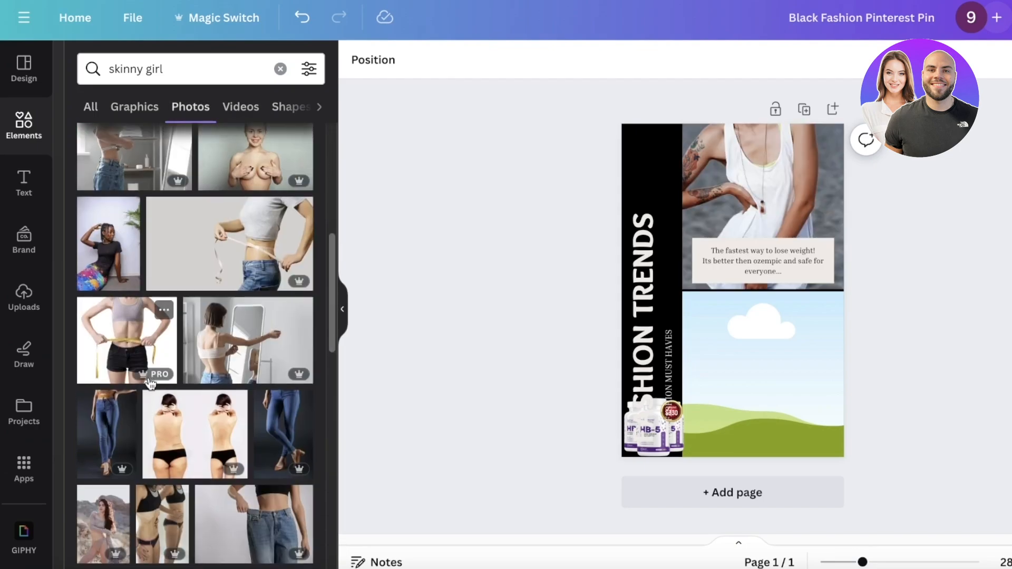
scroll(112, 332, down, 6)
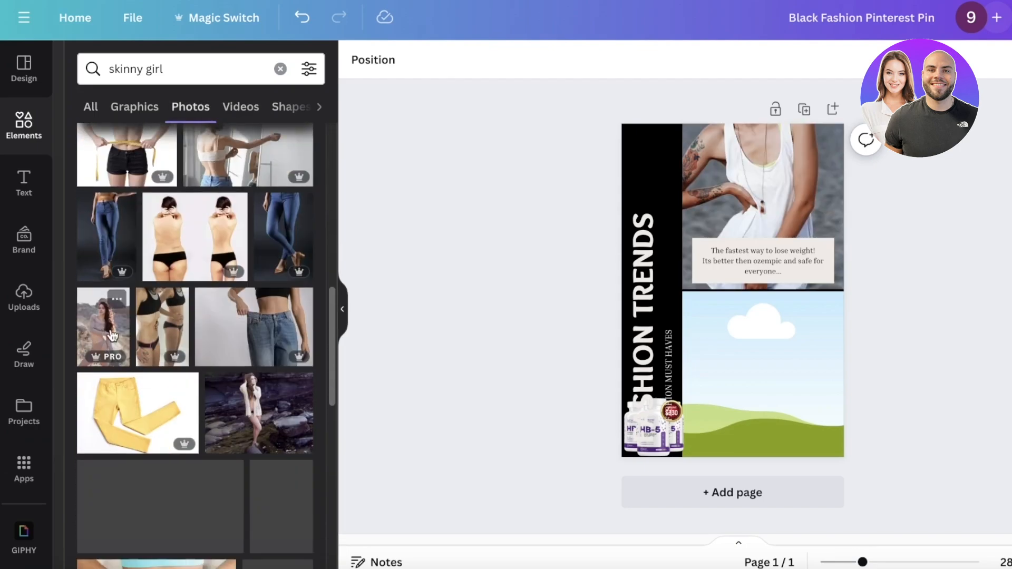
drag(112, 332, 791, 401)
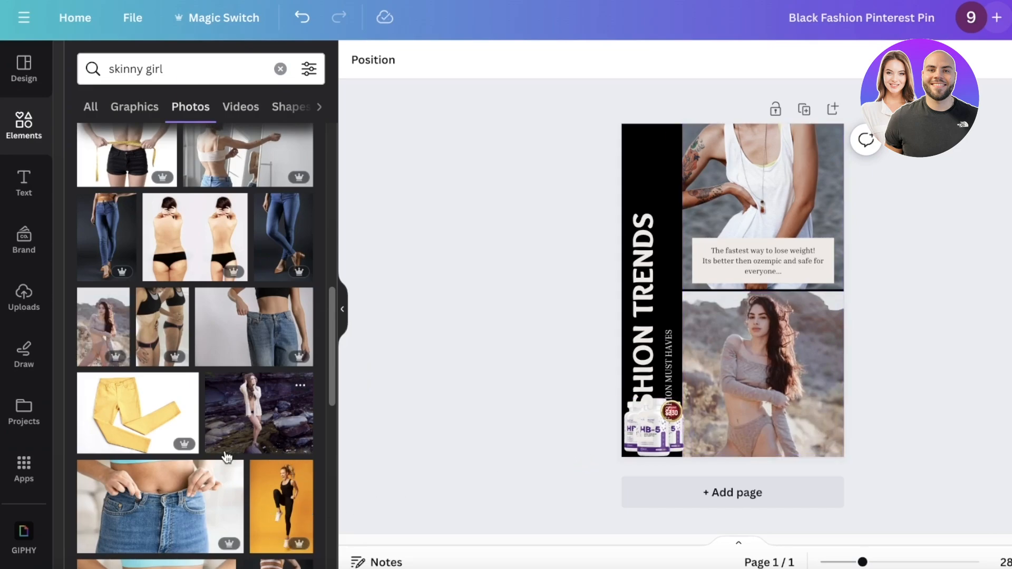
Step: Move the HB-5 product image off the black strip to the lower-right corner of the pin, over the lower photo
drag(685, 435, 665, 378)
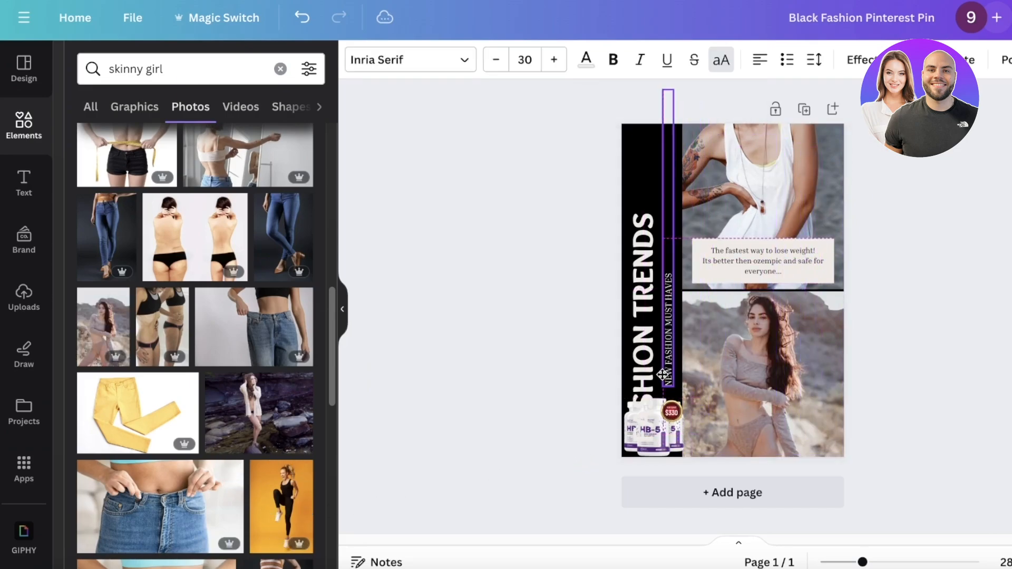
click(302, 18)
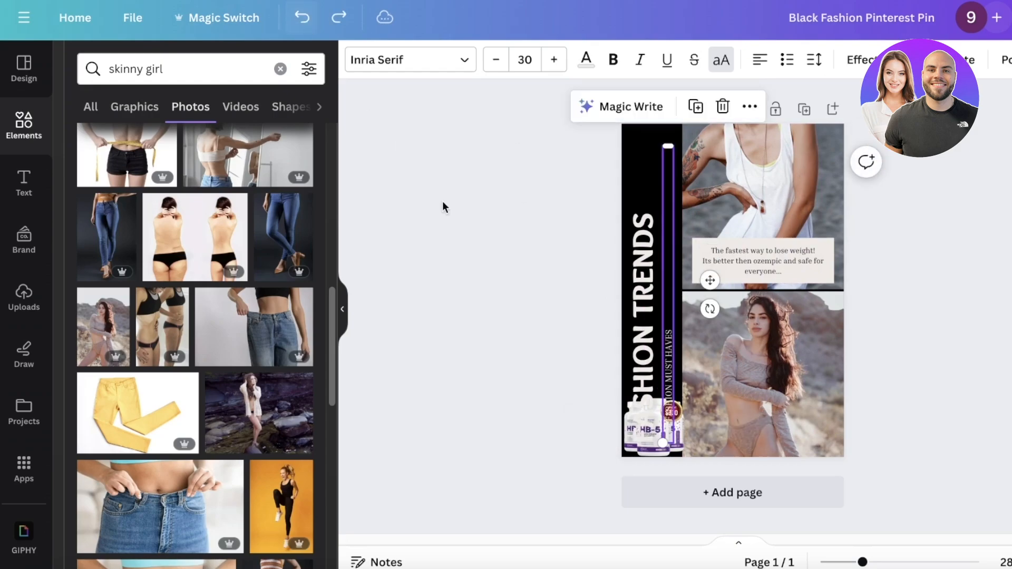
click(645, 421)
click(680, 445)
drag(674, 447, 745, 289)
drag(685, 234, 822, 426)
Step: Clear the vertical FASHION TRENDS title from the pin's black strip
double_click(650, 359)
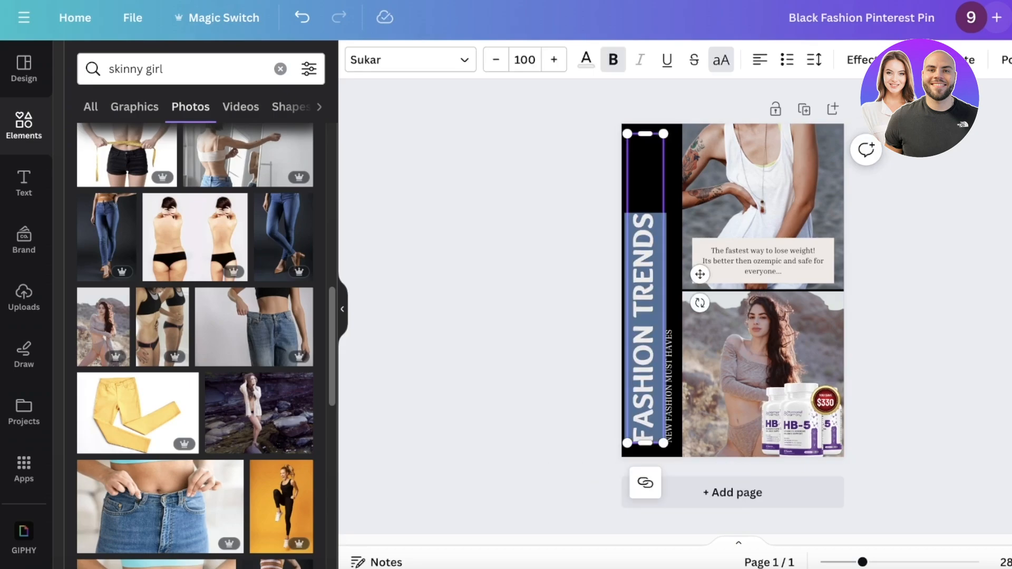
key(BackSpace)
text(OA)
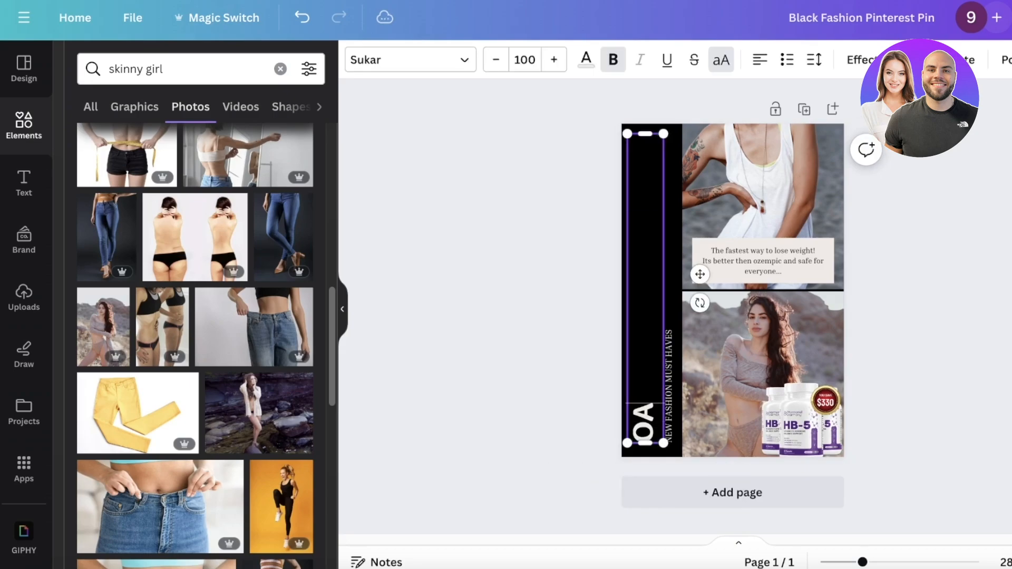
key(BackSpace)
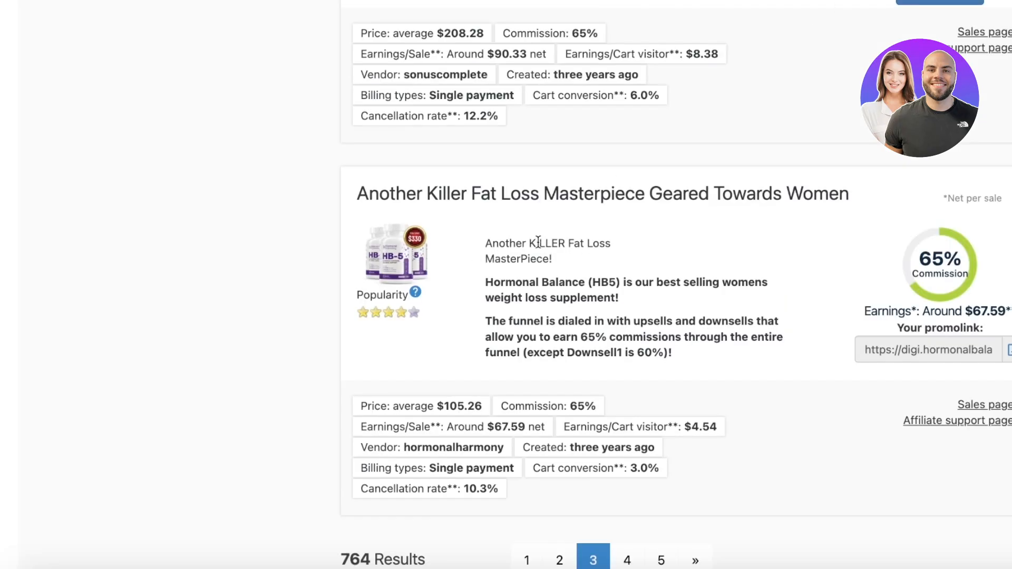
Step: Switch to the Digistore24 marketplace and copy the text "Another KILLER Fat Loss" from the HB-5 product description
triple_click(539, 243)
right_click(539, 243)
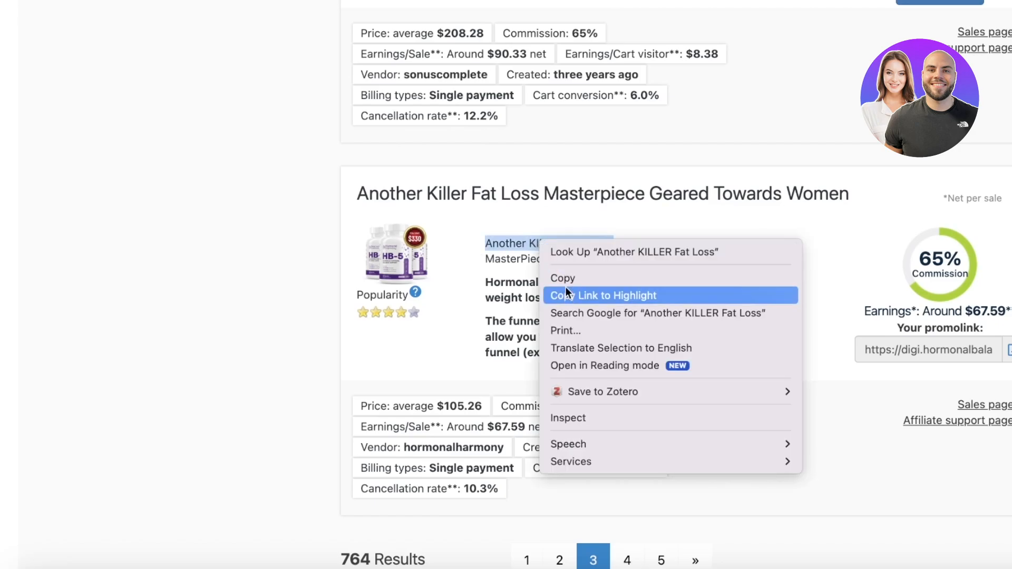
click(563, 278)
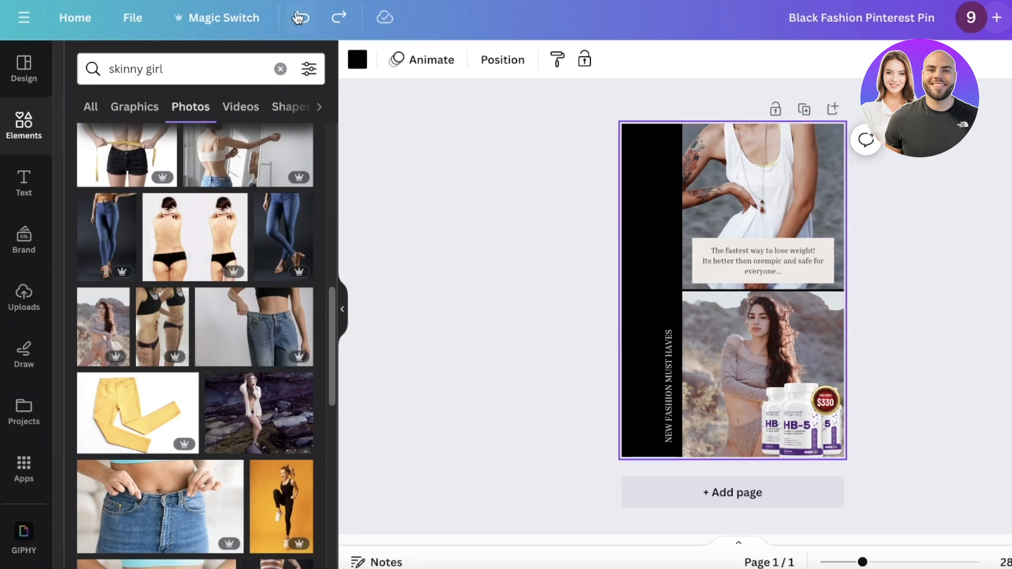
Step: Back in Canva, paste the copied text as the vertical title, trim it to "KILLER FAT LOSS", and clear the NEW FASHION MUST HAVES subtitle
click(647, 420)
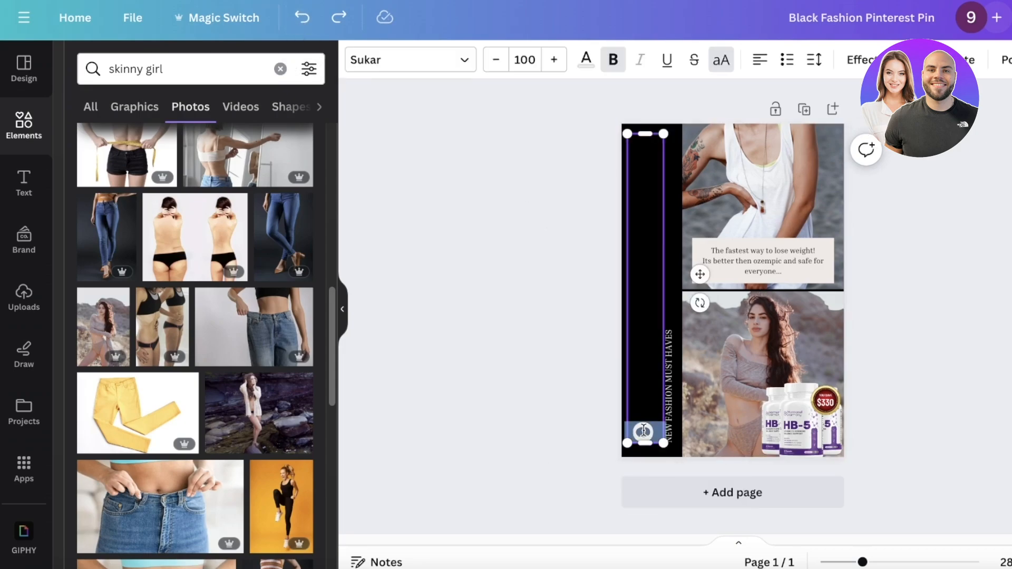
key(ctrl+v)
double_click(640, 390)
key(BackSpace)
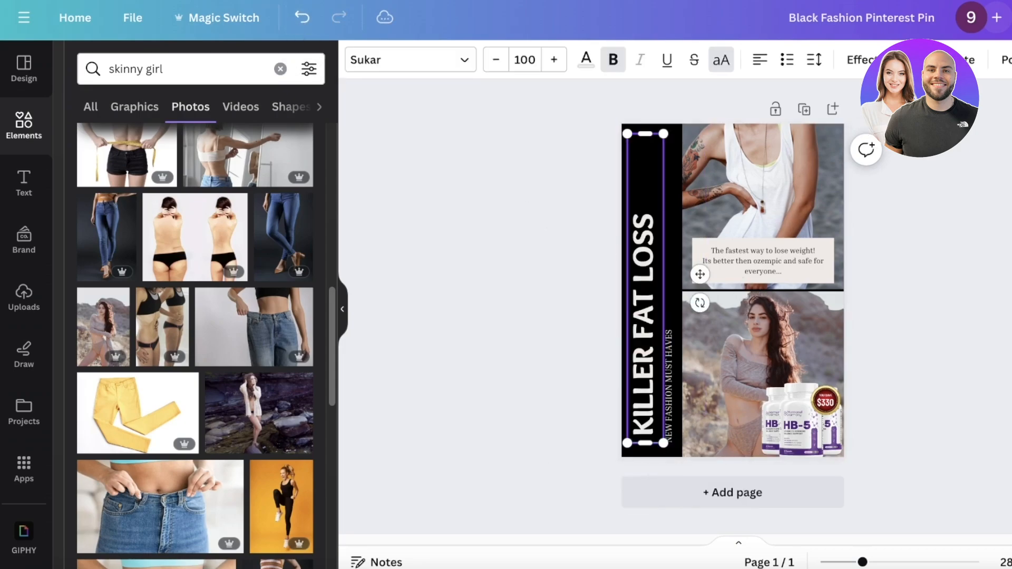
click(674, 408)
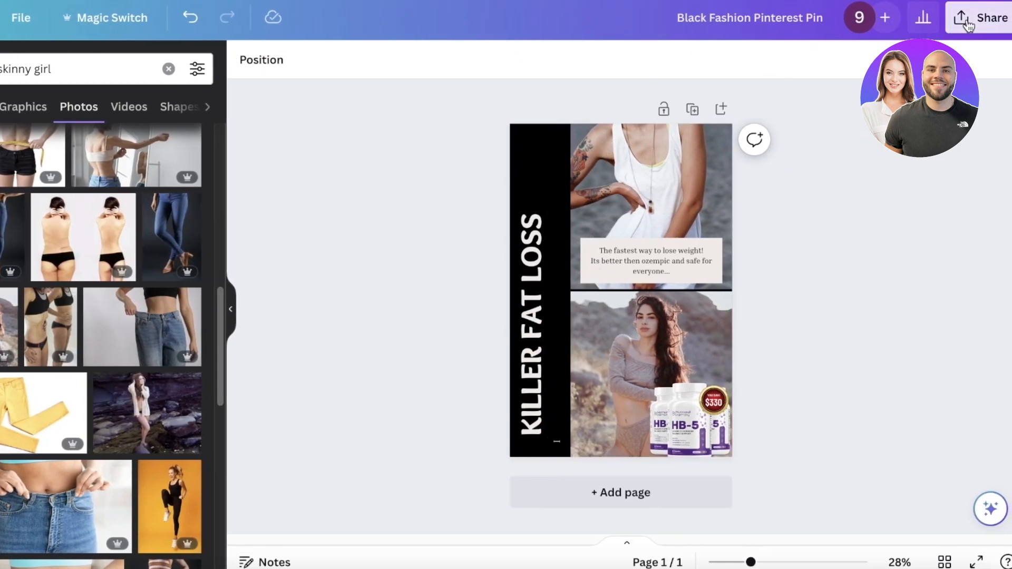
Step: Download the finished pin design as a PNG
click(982, 17)
click(779, 418)
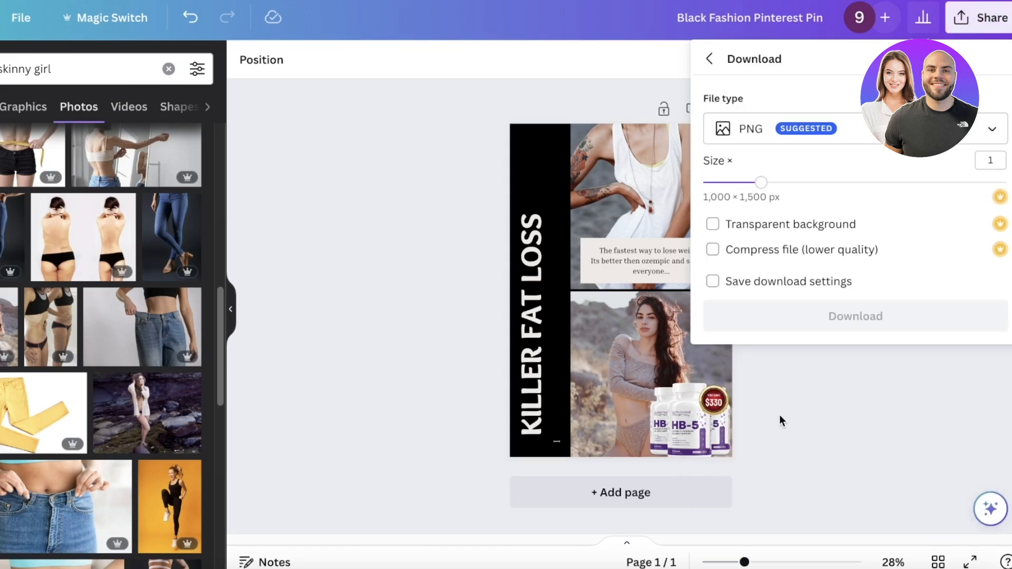
click(855, 314)
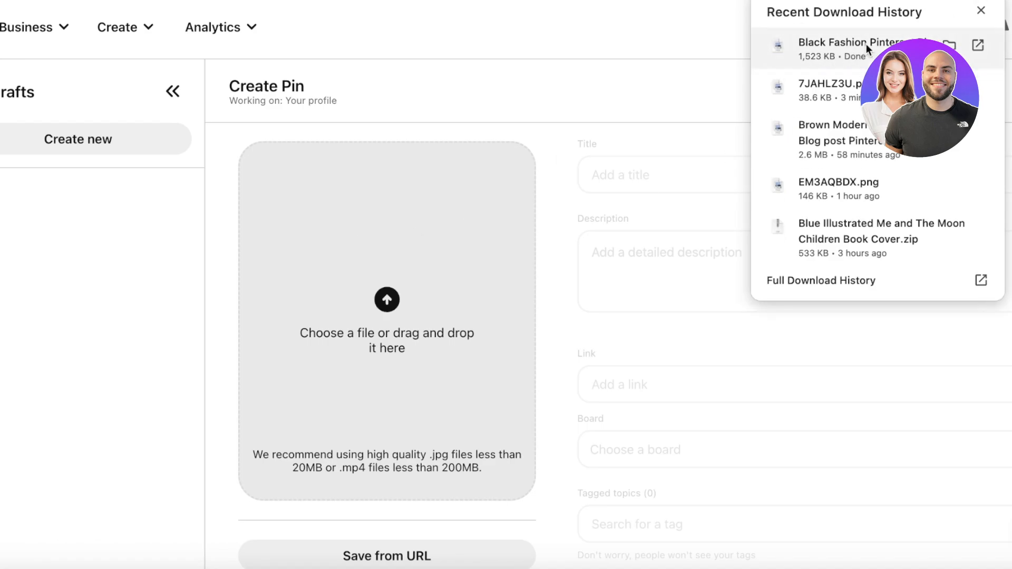
Step: Switch to Pinterest's Create Pin page and upload the downloaded Black Fashion Pinterest Pin image
drag(865, 44, 381, 289)
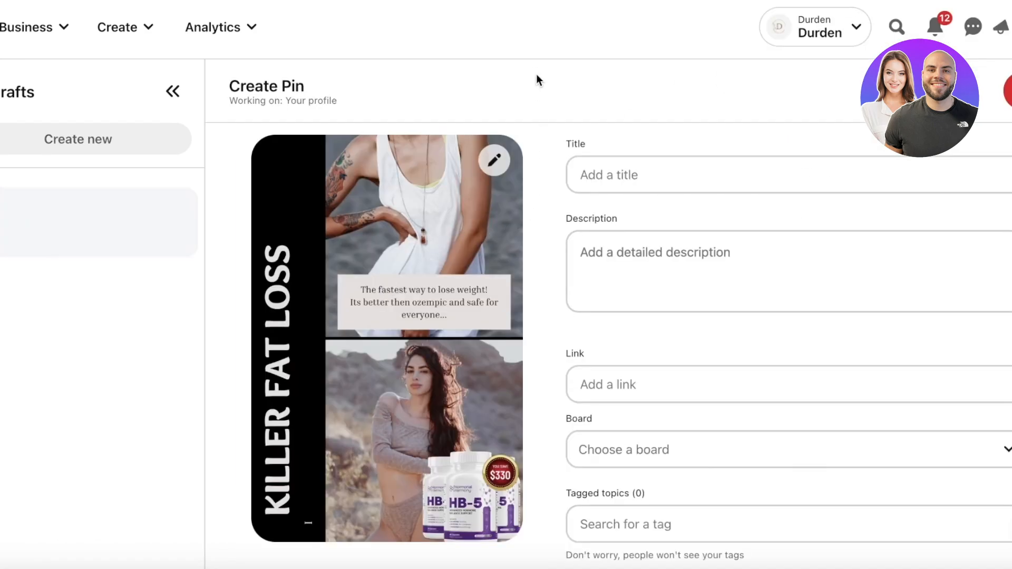
scroll(553, 199, down, 2)
scroll(554, 199, up, 2)
Step: Enter "Get skinny in 10 days weightloss for women, the model body" as the pin's title
click(613, 182)
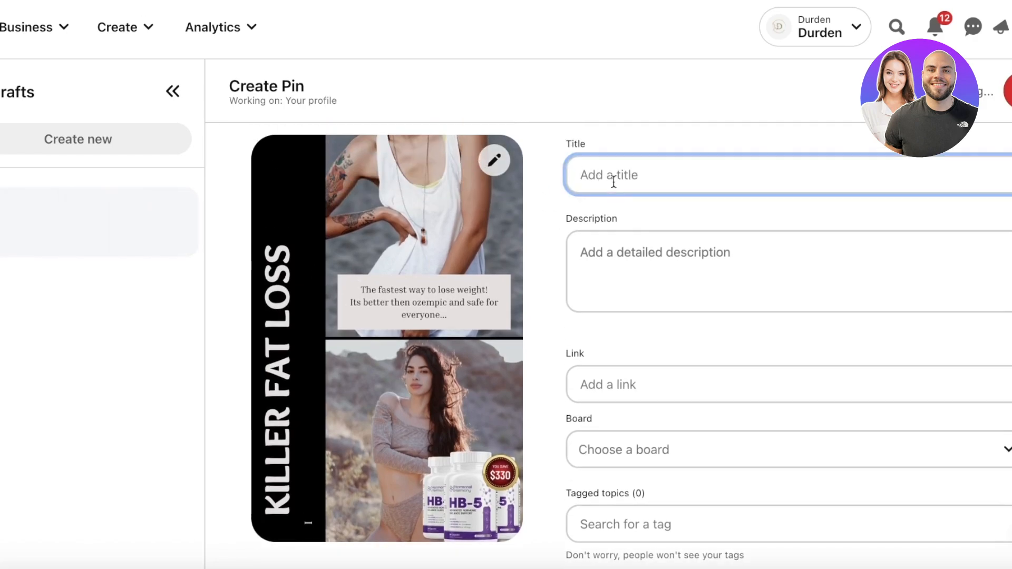
text(A\)
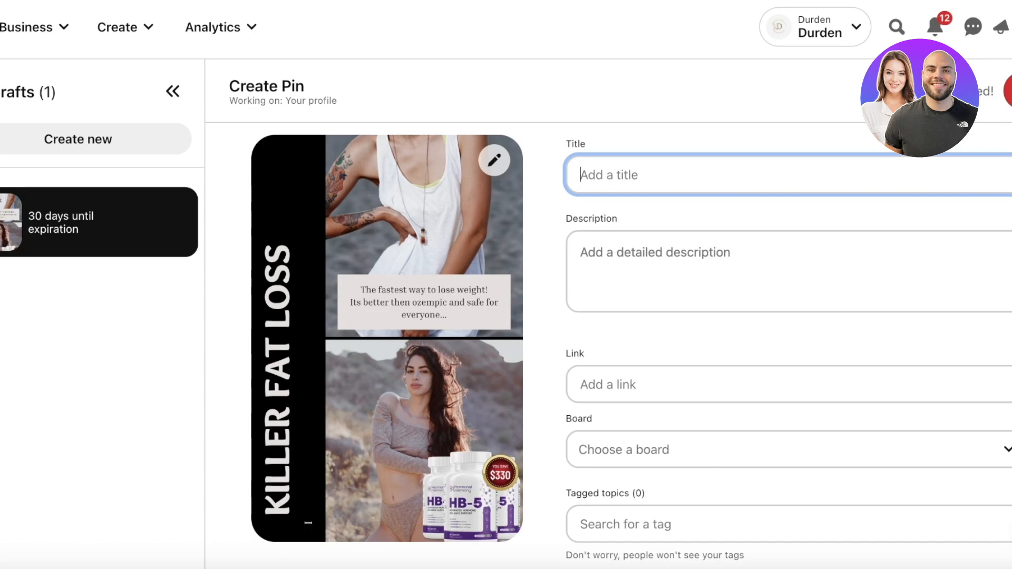
text(H)
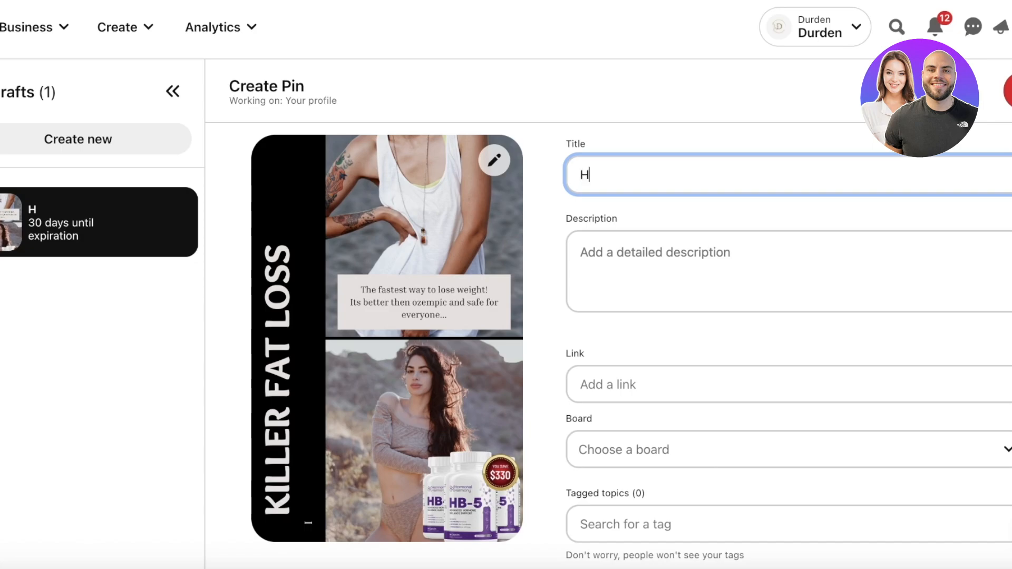
text(et skinny in 10 )
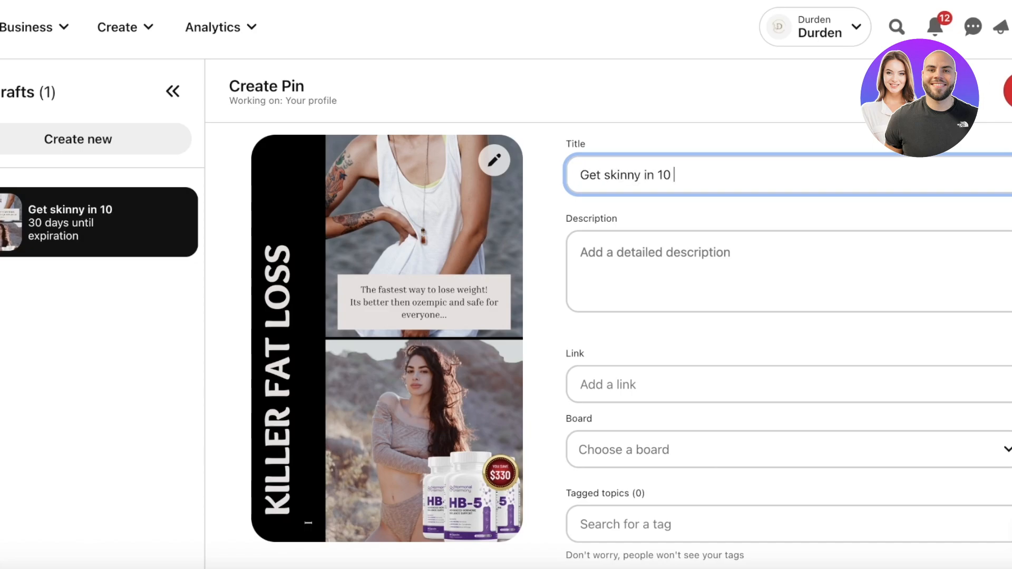
text(days weightl)
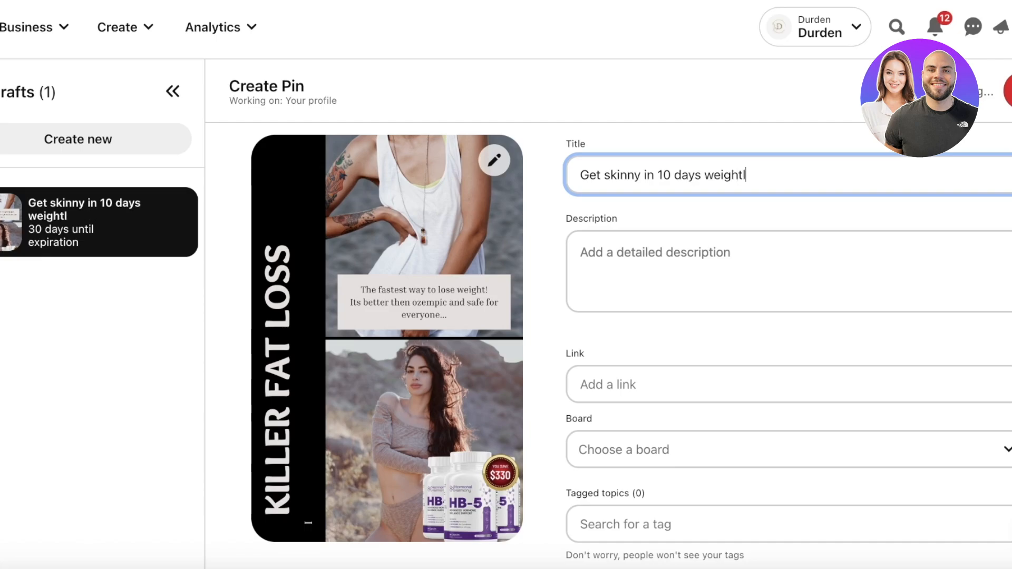
text(oss w)
text(or women)
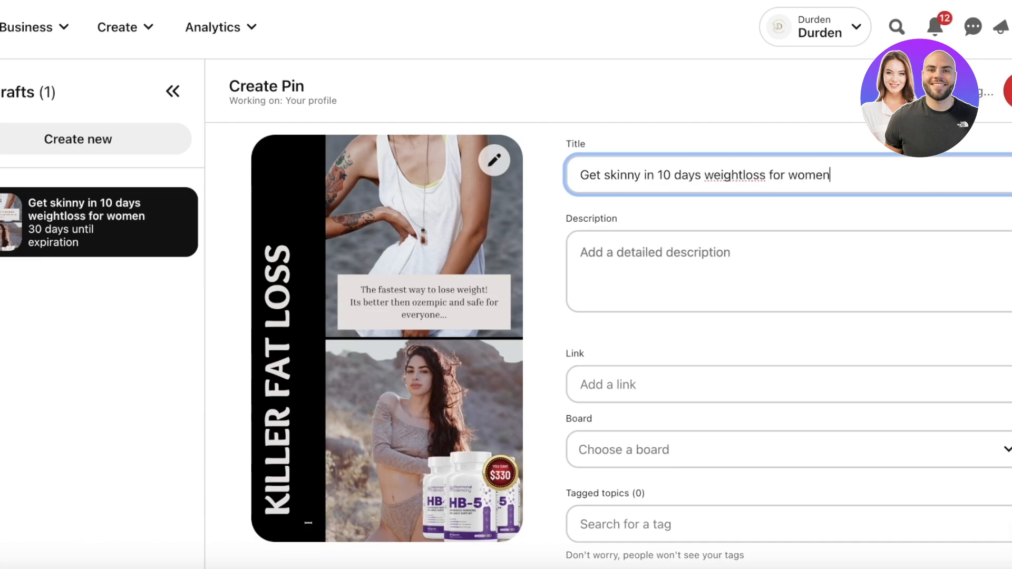
text(, the model body)
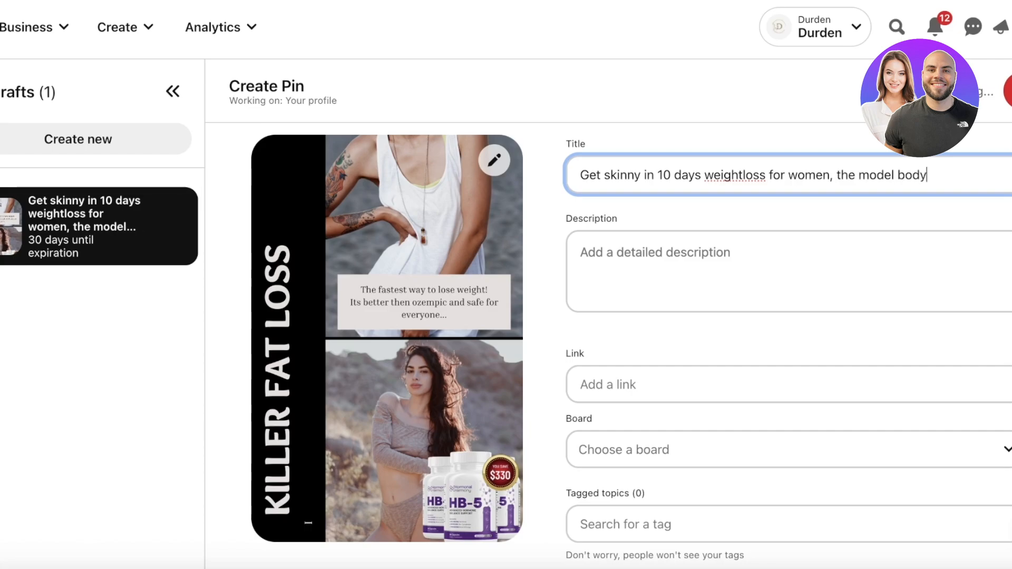
Step: In Linktree, add a new link using the HB-5 fat loss product's promolink copied from Digistore24
click(574, 292)
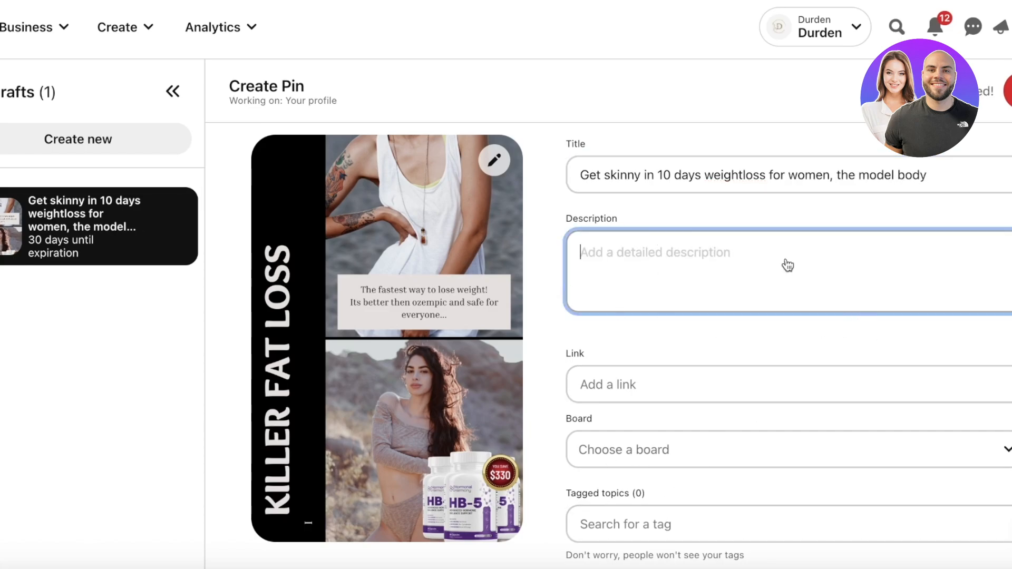
scroll(604, 234, down, 2)
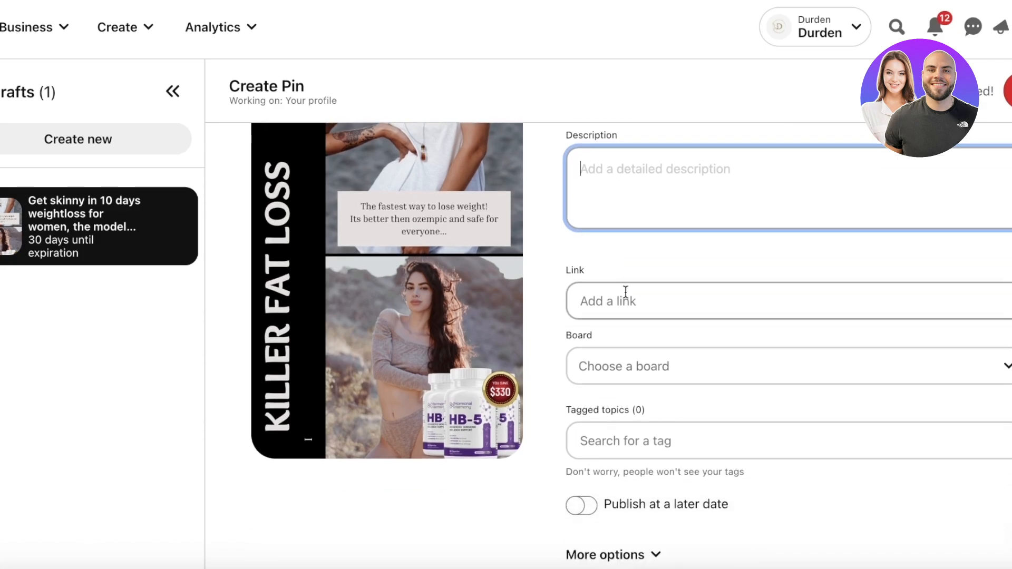
click(629, 298)
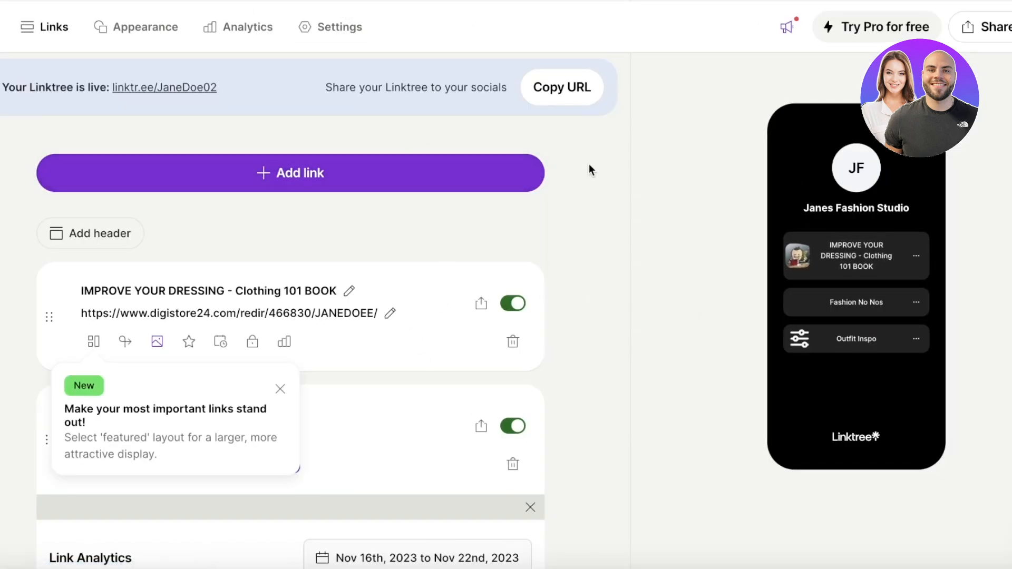
click(460, 179)
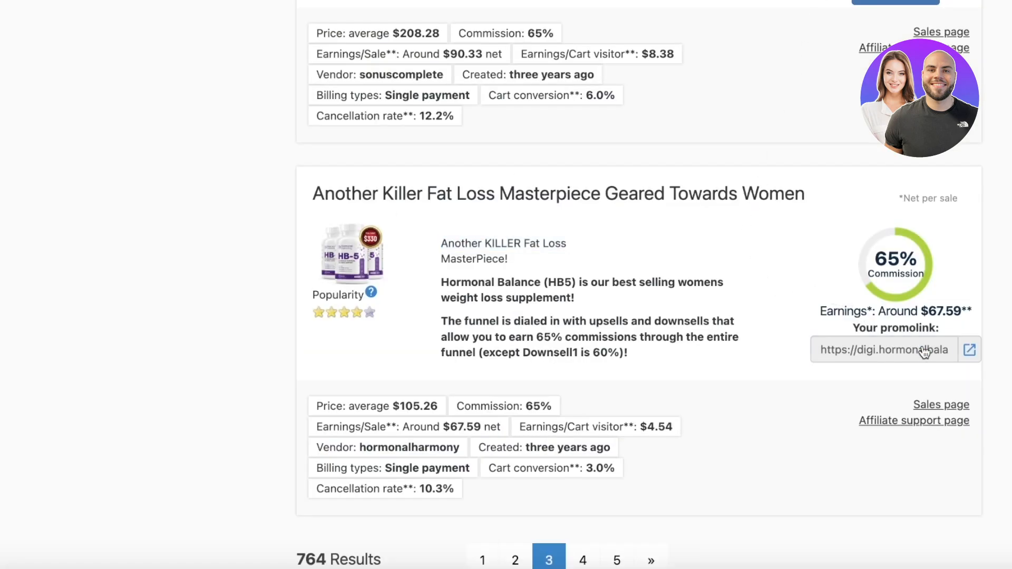
click(911, 350)
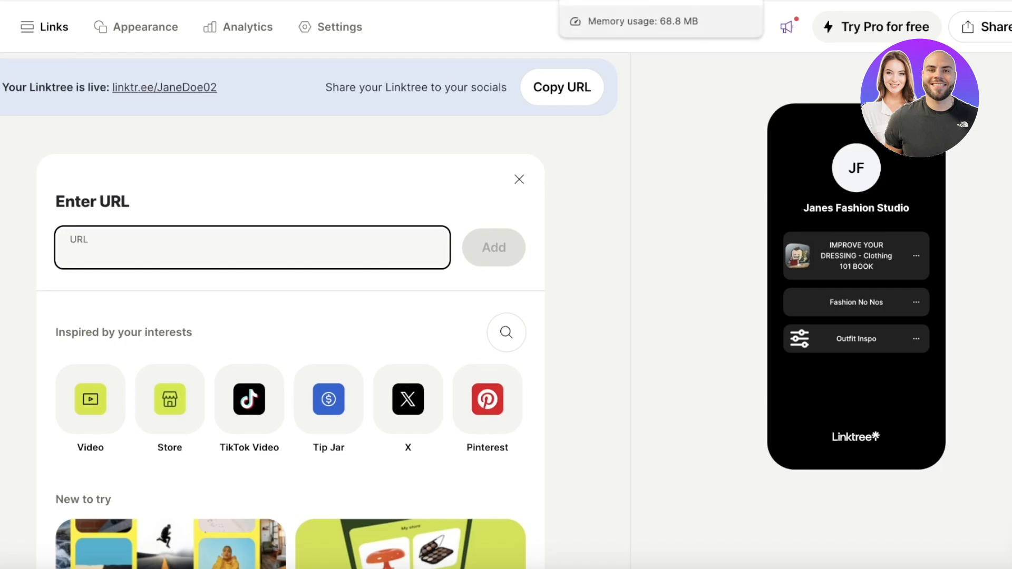
right_click(362, 244)
click(400, 351)
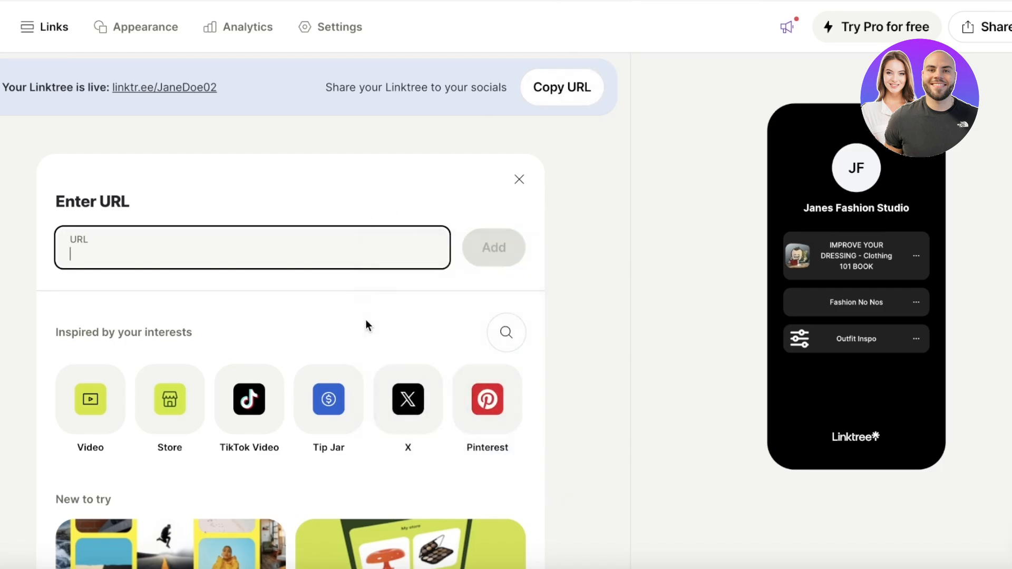
click(507, 255)
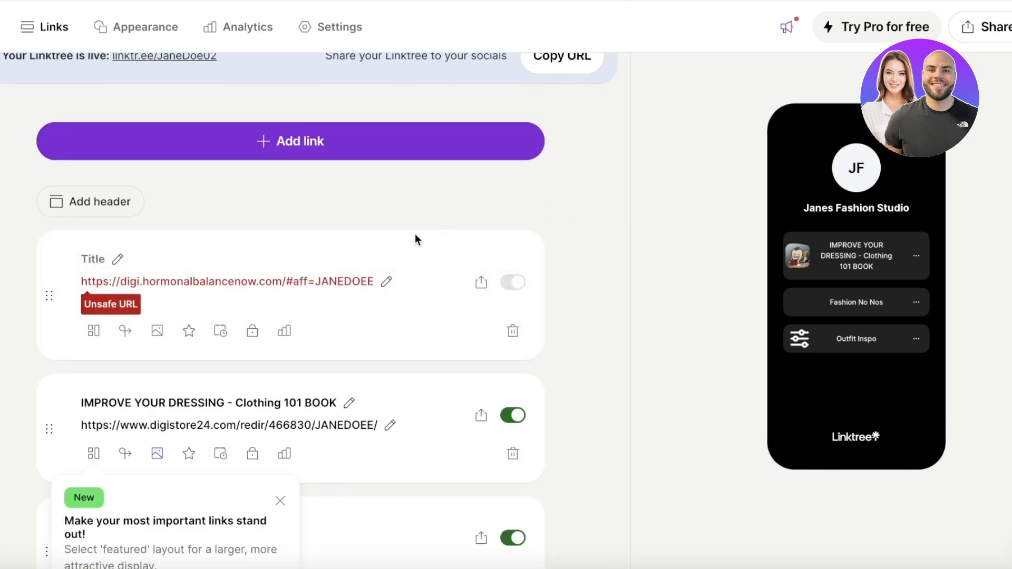
Step: Title the newly added link "Killer Weight Loss for Women Supplements"
click(101, 259)
key(ctrl+v)
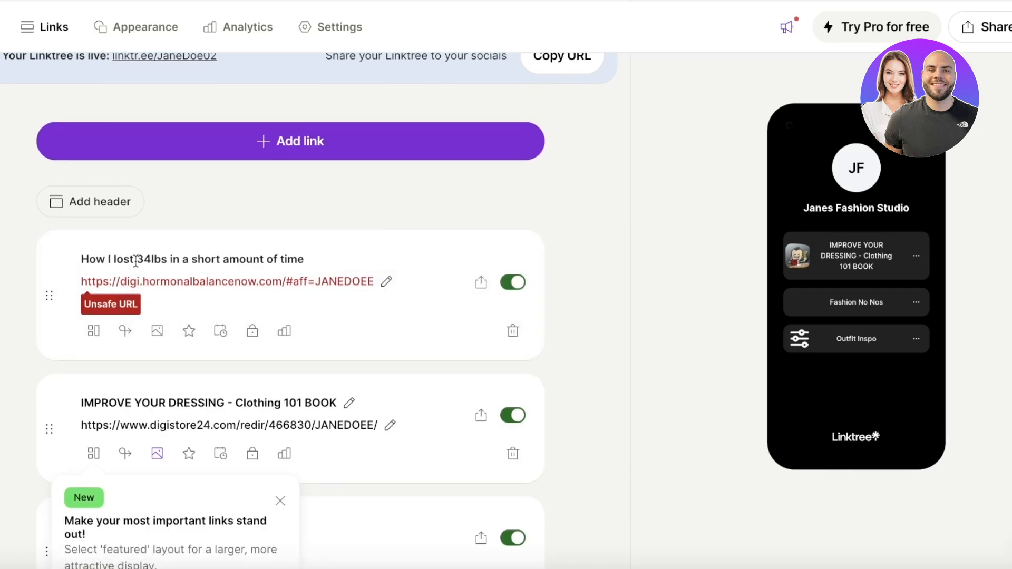
triple_click(140, 261)
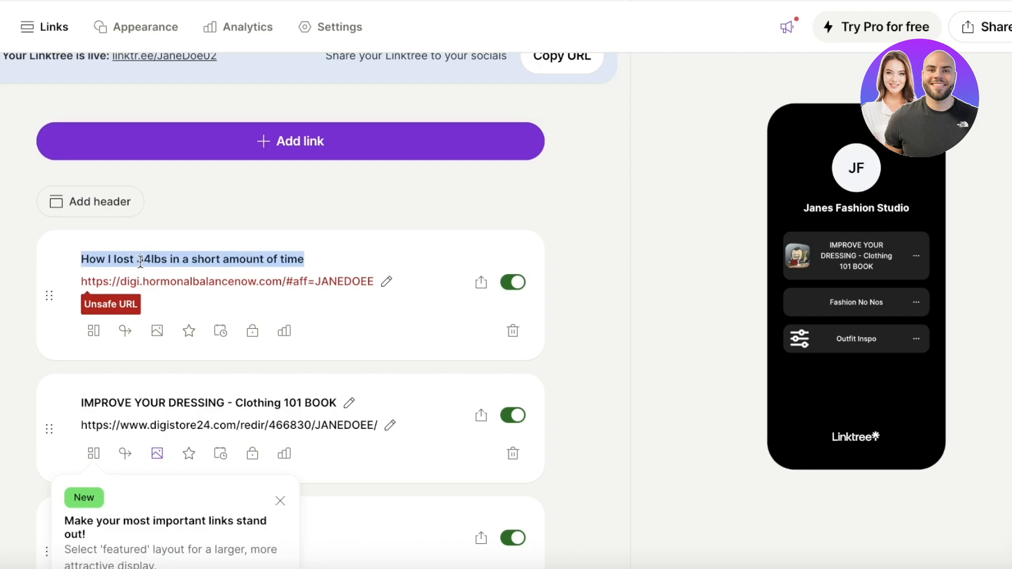
text(Weightloss)
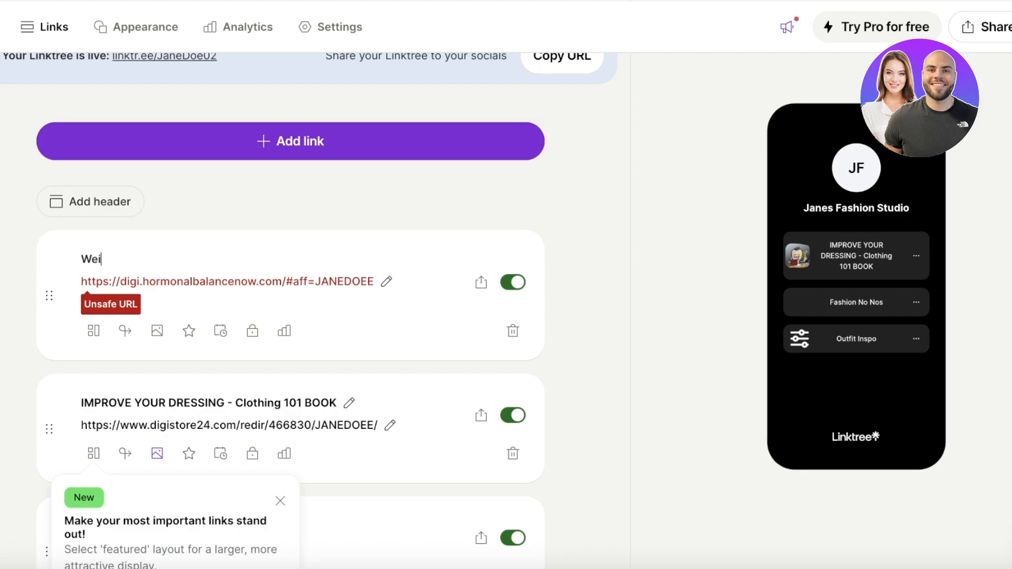
key(BackSpace)
key(BackSpace)
key(BackSpace)
key(BackSpace)
key(BackSpace)
key(BackSpace)
key(BackSpace)
key(BackSpace)
key(BackSpace)
key(BackSpace)
text(Killer Weight Loss for)
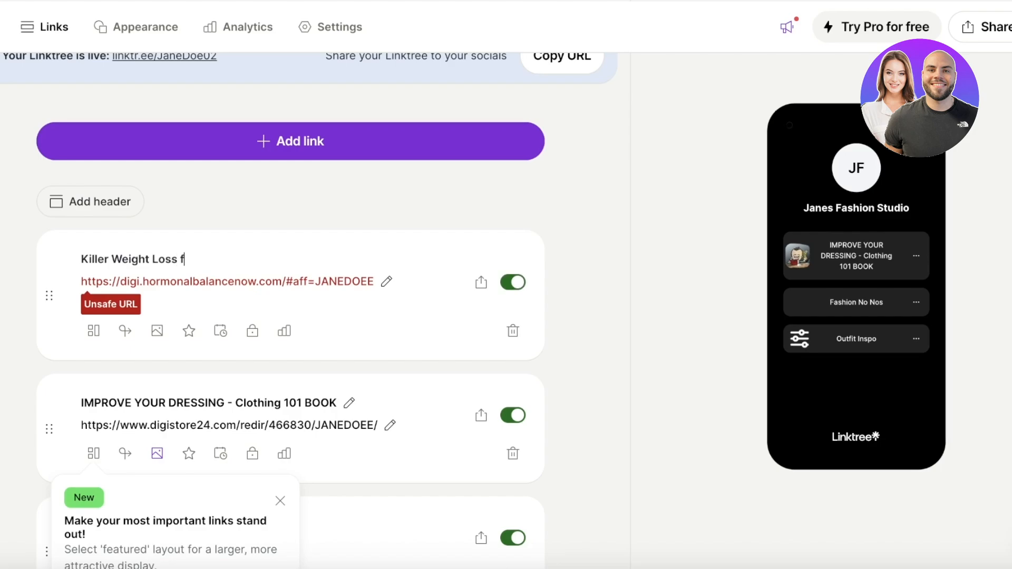
key(BackSpace)
key(BackSpace)
key(BackSpace)
key(BackSpace)
text(Wo)
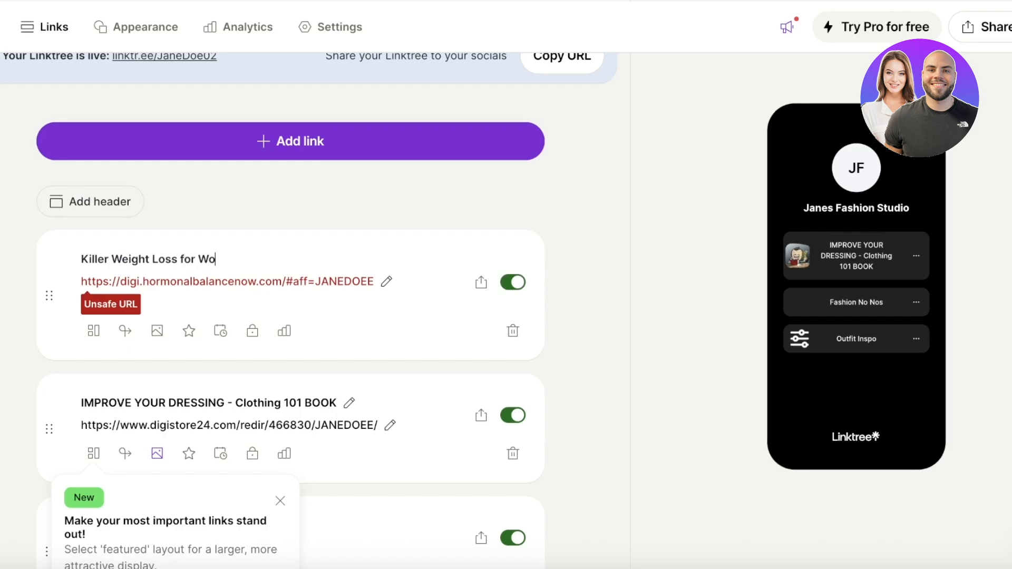
text(men Supplements)
scroll(543, 184, up, 1)
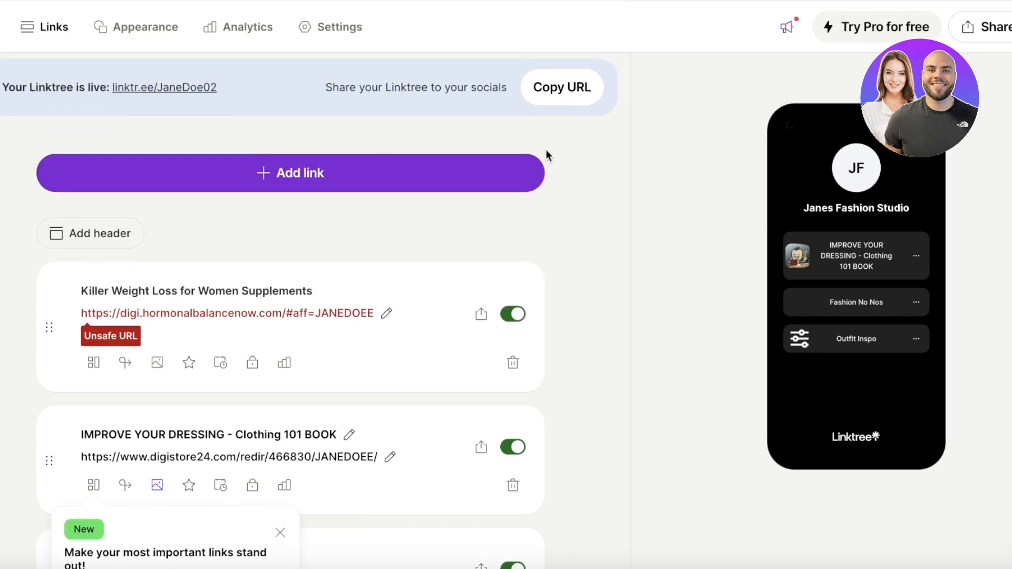
click(505, 233)
Step: Copy the full affiliate URL from the Killer Weight Loss for Women Supplements link
click(321, 315)
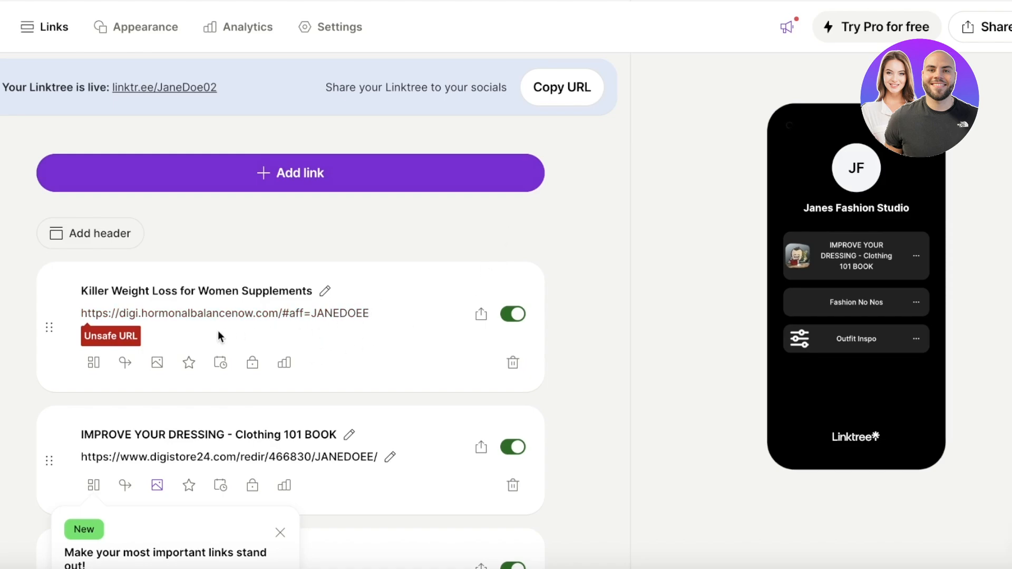
right_click(142, 314)
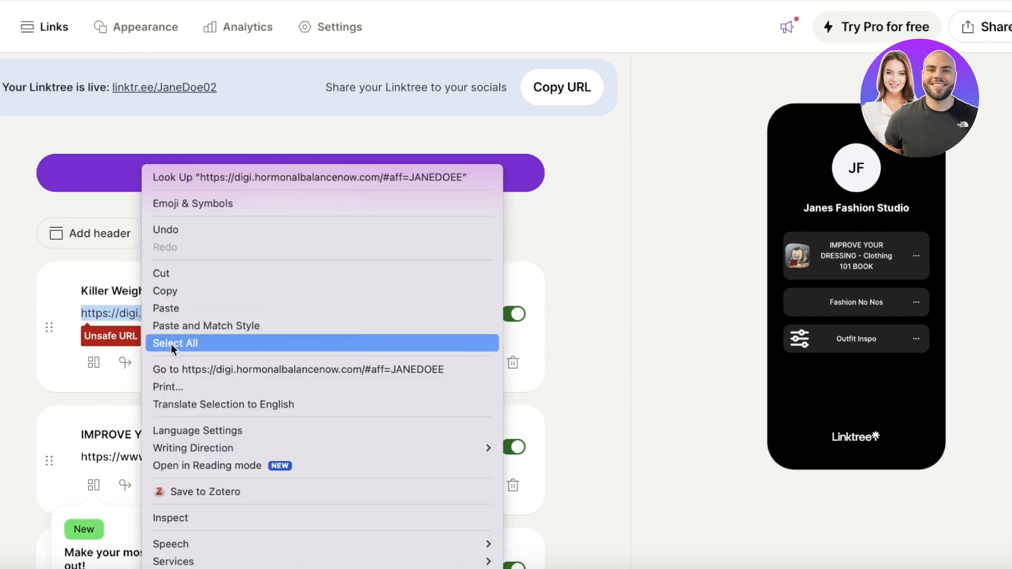
click(185, 290)
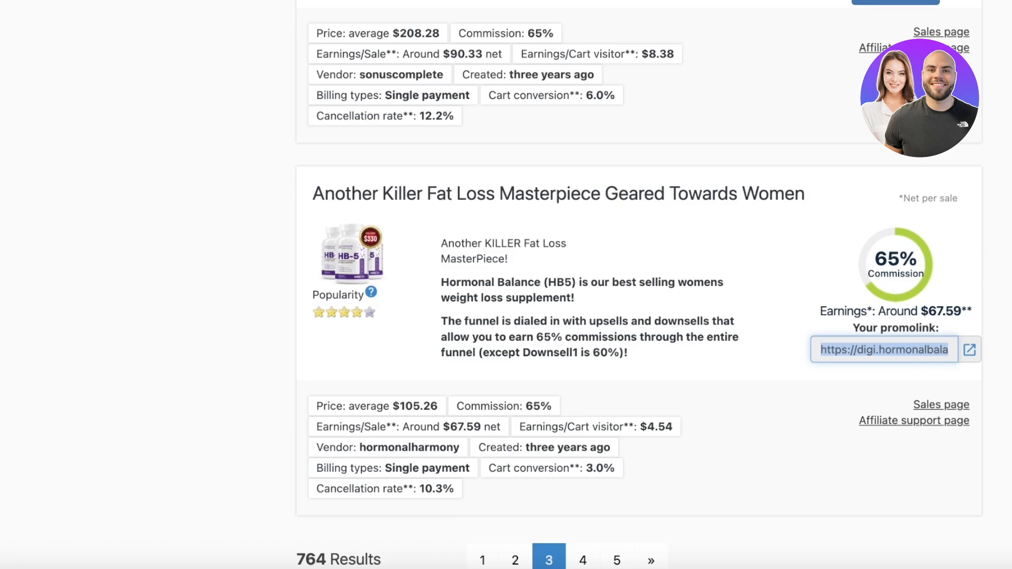
Step: Search Google for "pretty url" in a new tab and open the Url Pretty Print tool
key(ctrl+t)
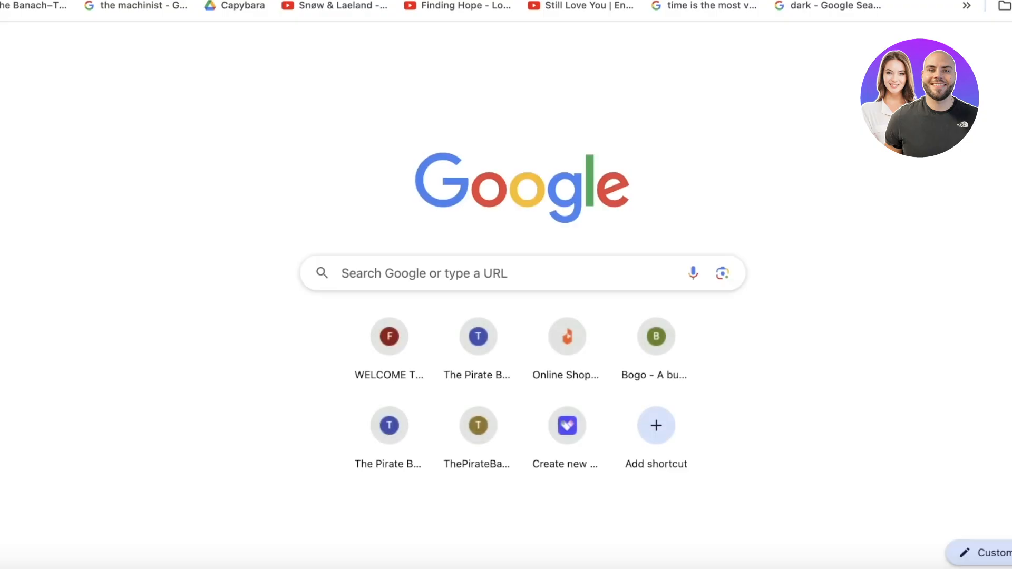
text(pretty)
key(Return)
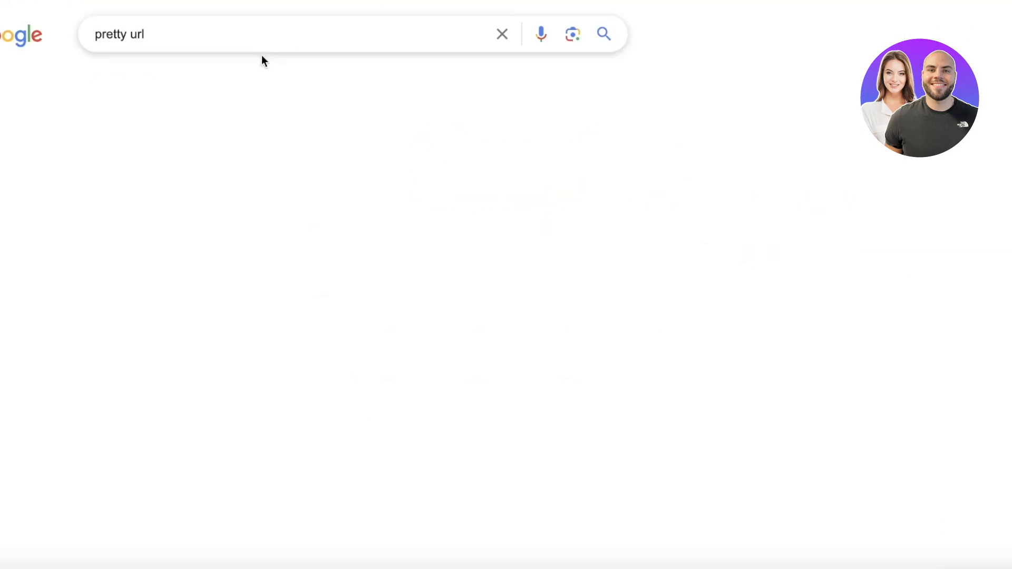
click(150, 197)
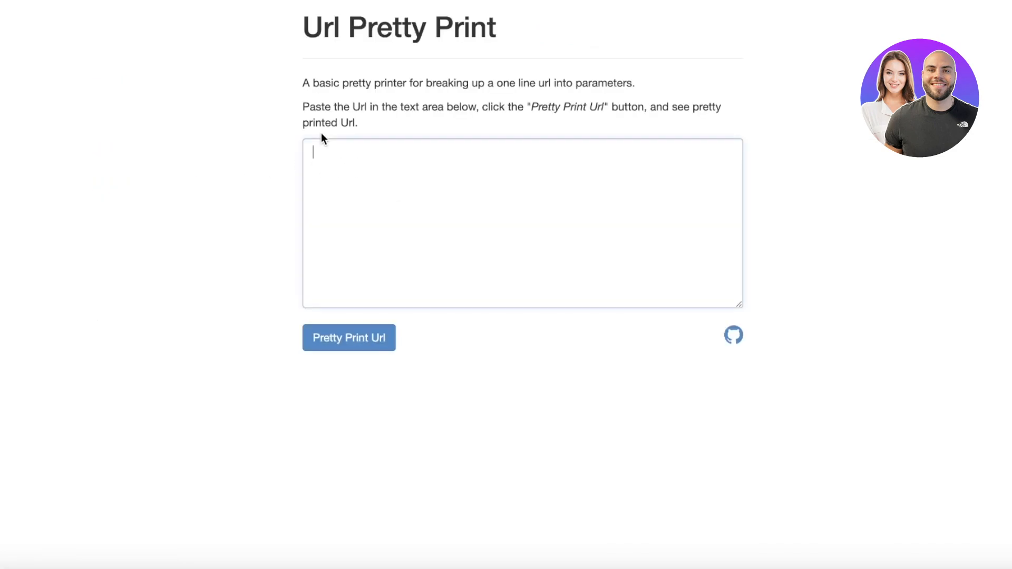
Step: Run the copied affiliate URL through Url Pretty Print and copy the resulting URL
right_click(459, 162)
click(484, 278)
click(379, 344)
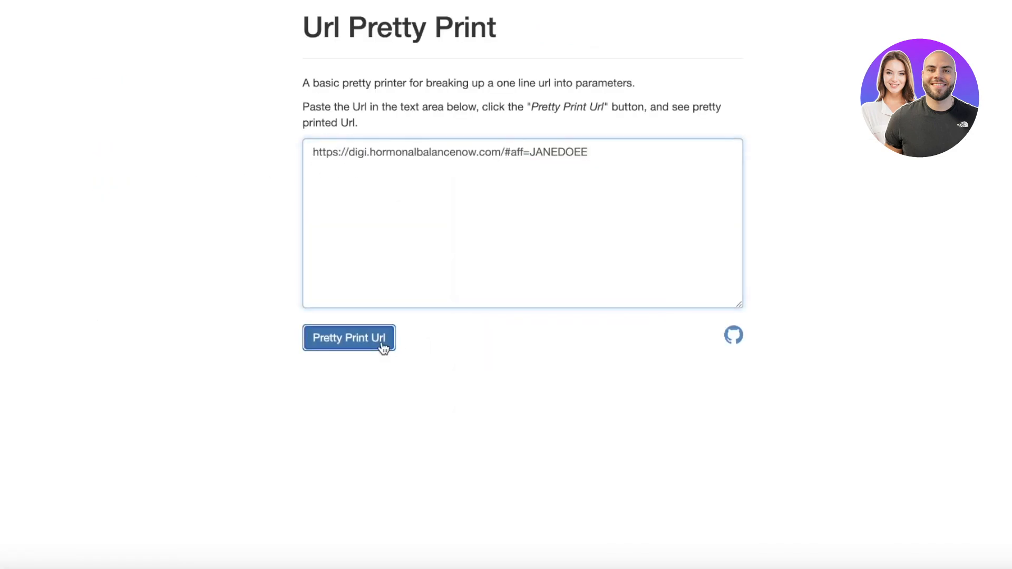
scroll(102, 153, left, 2)
scroll(100, 148, left, 1)
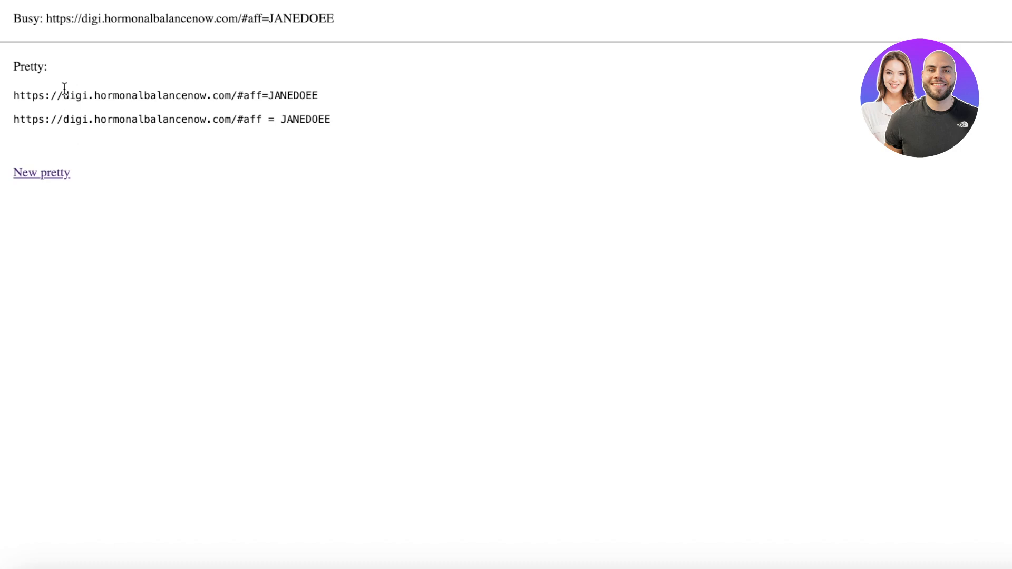
click(57, 177)
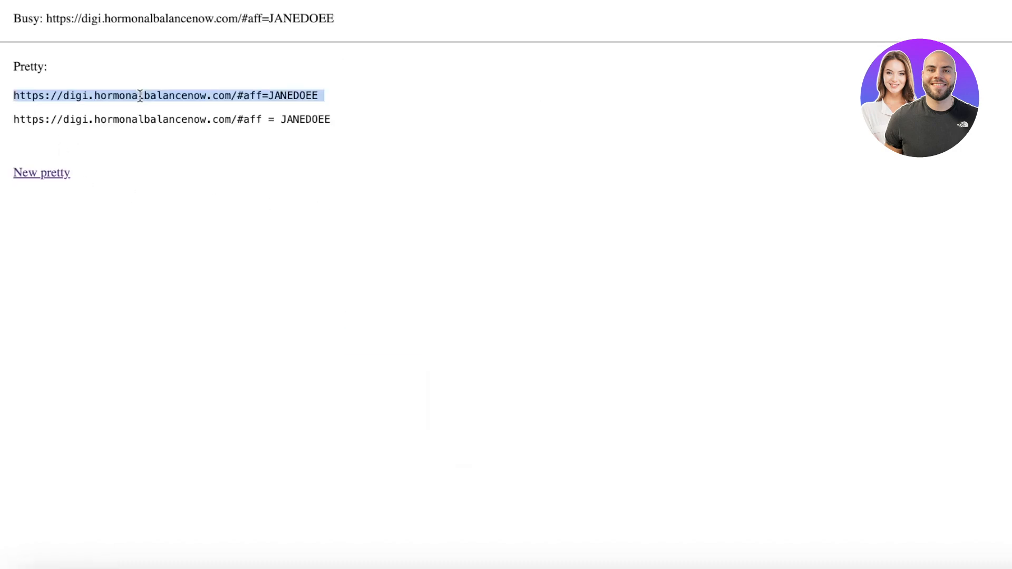
right_click(142, 95)
click(185, 135)
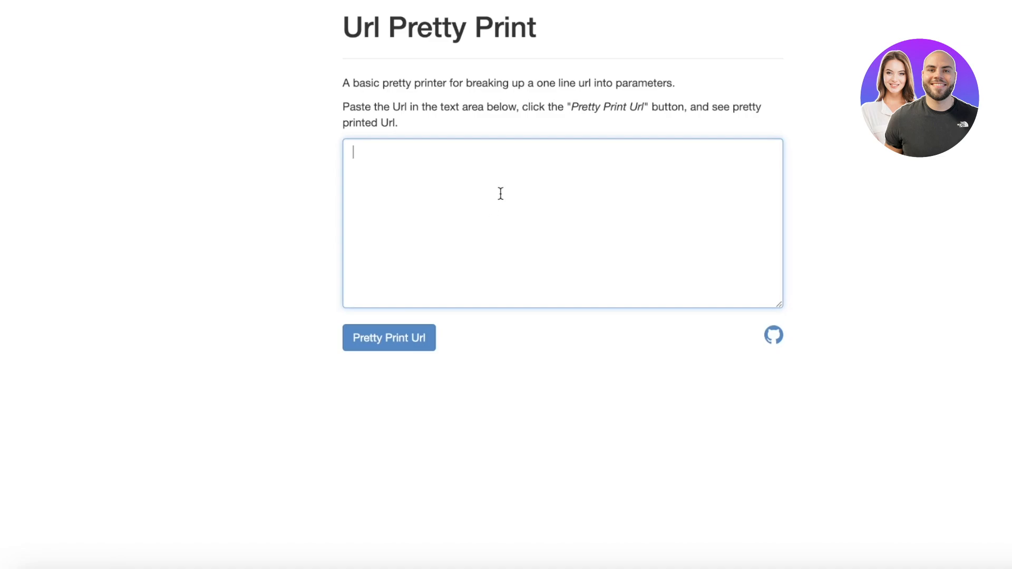
right_click(501, 193)
Step: Search the web for "url shortener" and open the Short URL site
click(29, 20)
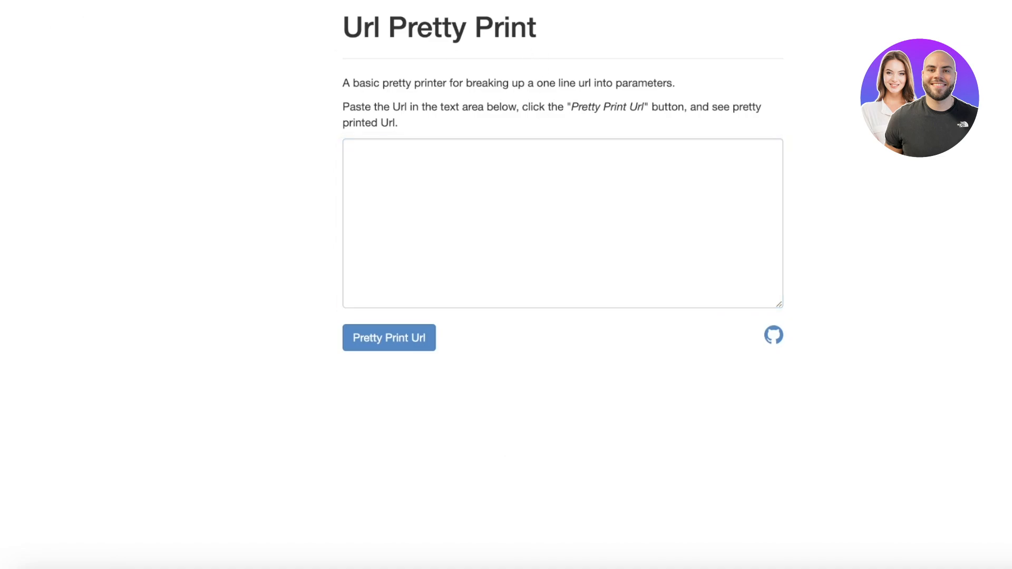
text(url shortener)
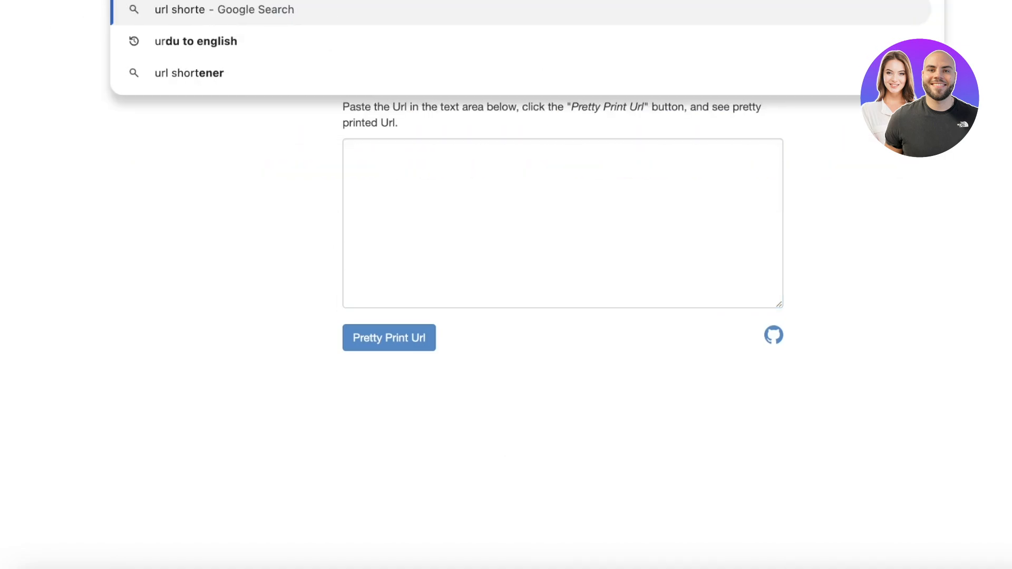
key(Return)
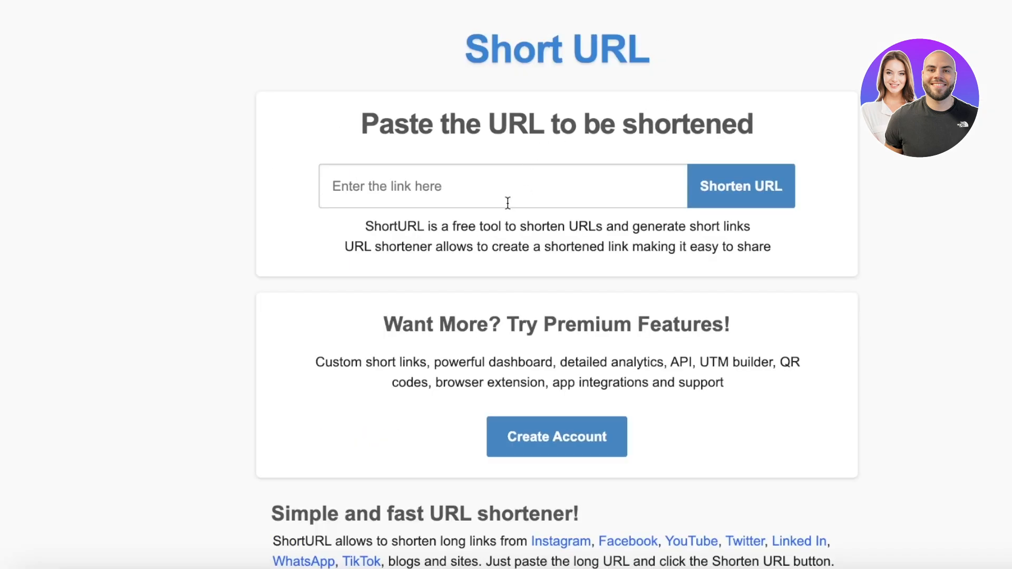
Step: Shorten the affiliate URL with Short URL and copy the generated short link
right_click(507, 202)
click(543, 317)
click(729, 196)
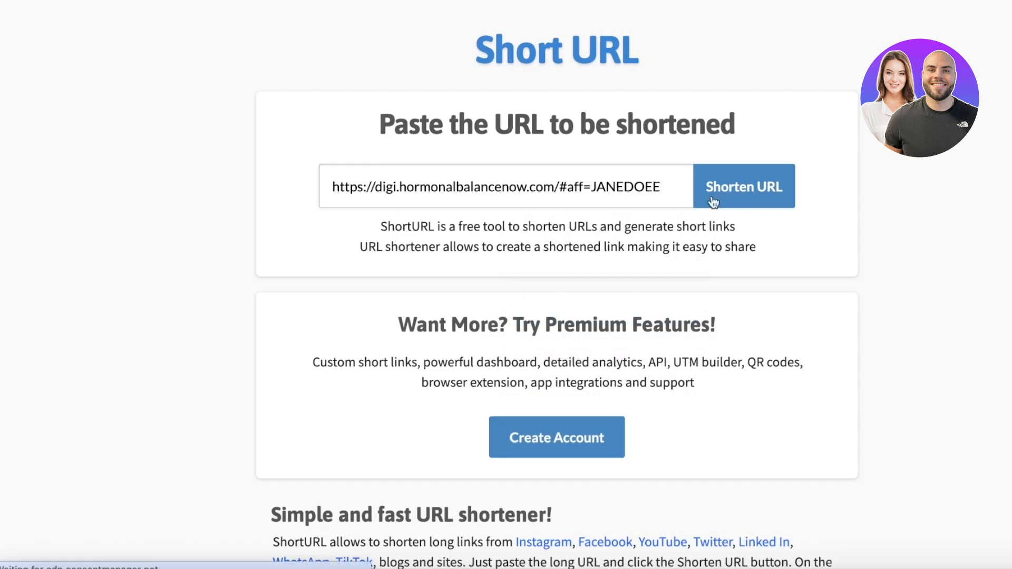
click(699, 279)
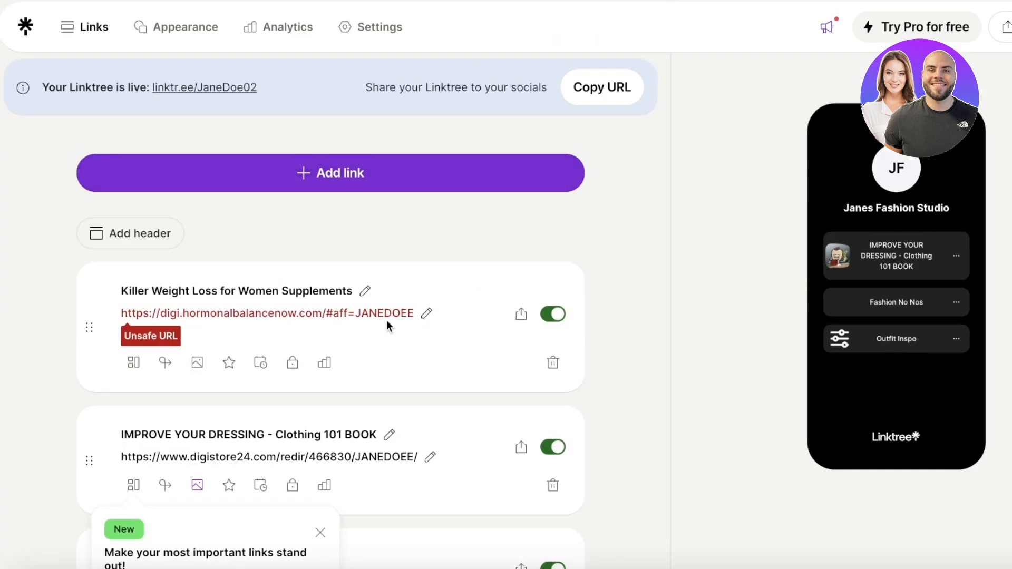
click(393, 314)
right_click(393, 315)
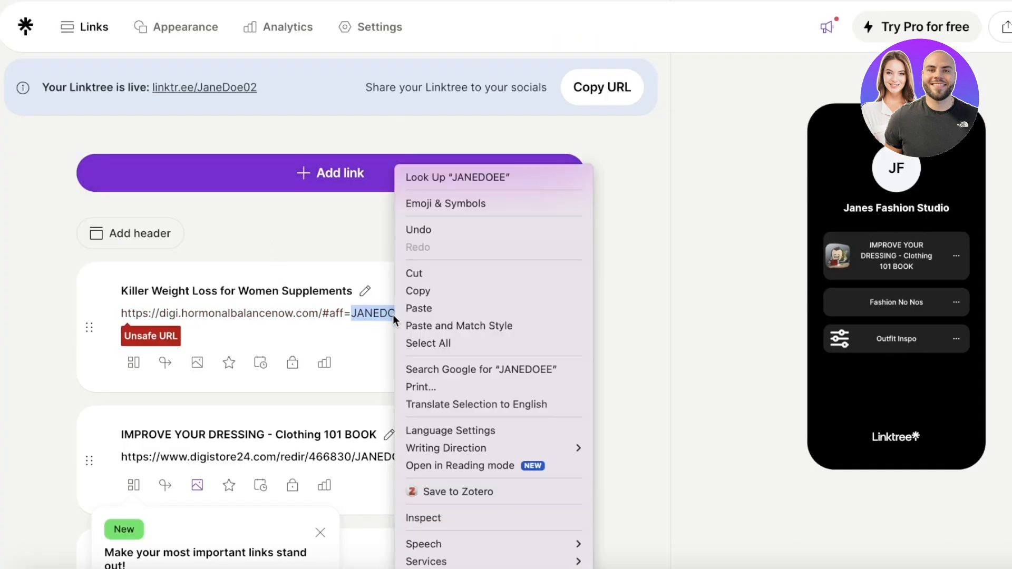
click(417, 340)
right_click(356, 312)
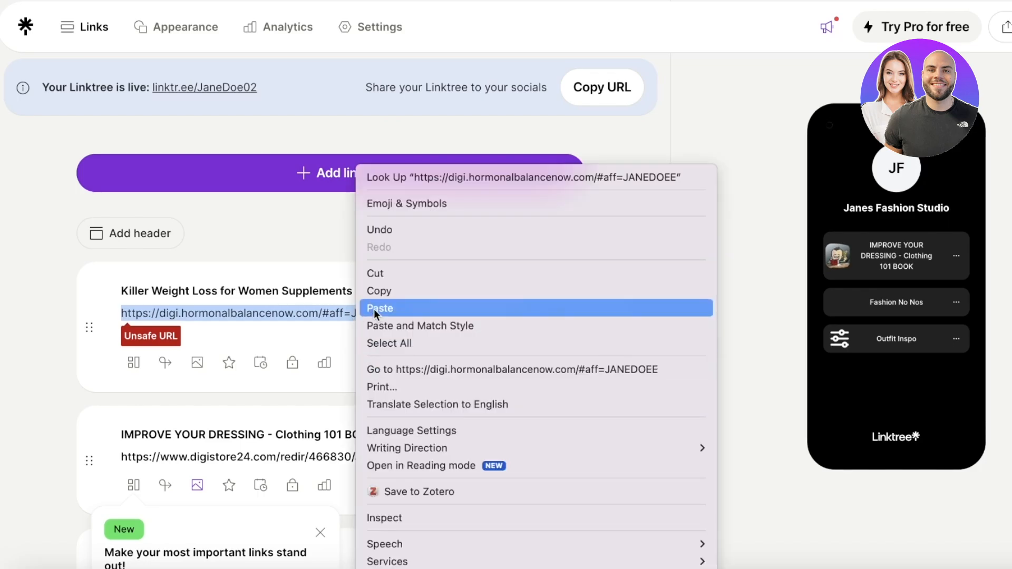
click(374, 308)
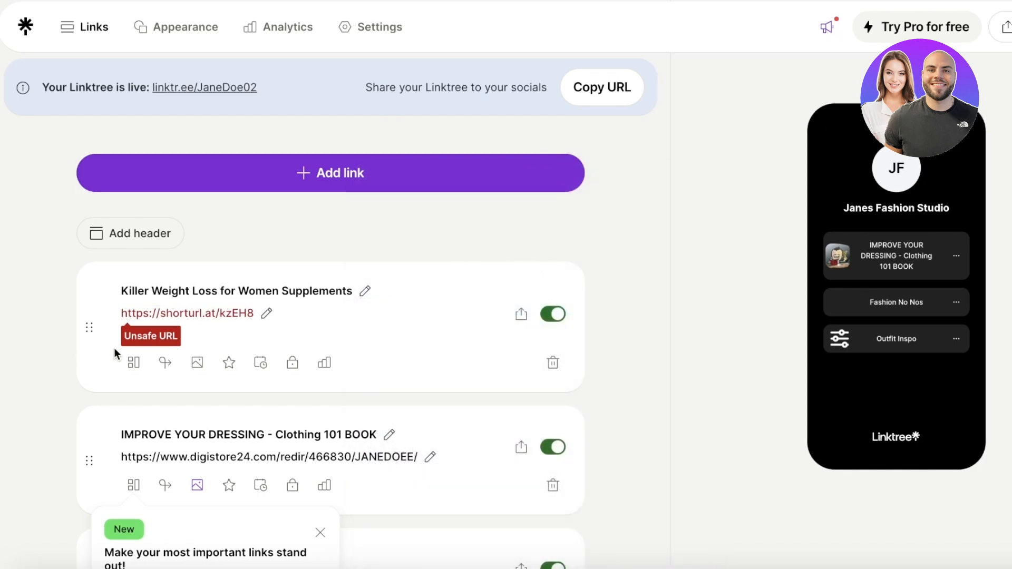
scroll(577, 282, down, 3)
scroll(413, 271, up, 3)
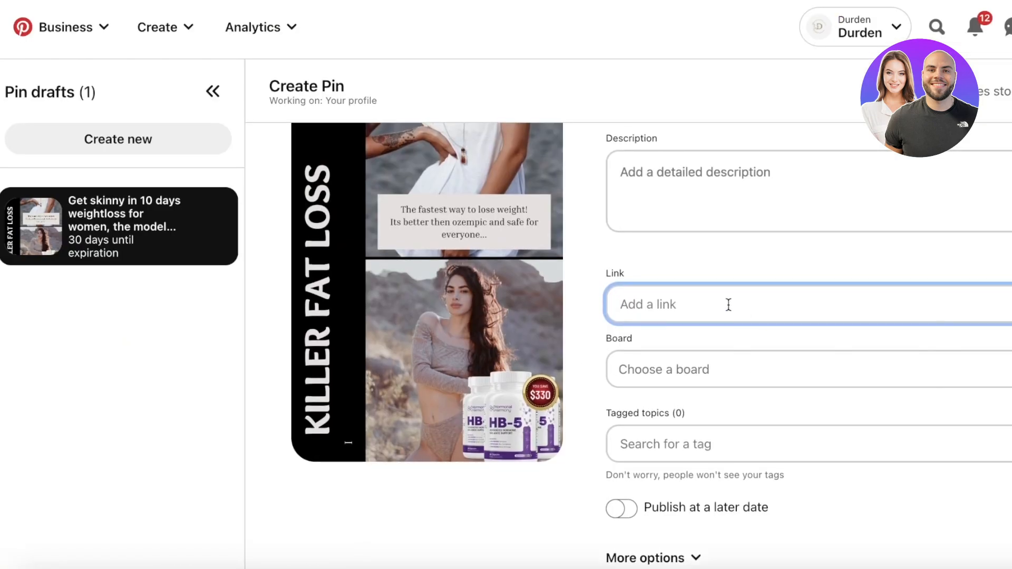
Step: Add the copied Linktree page URL as the pin's link and assign the pin to the VIOLET board
right_click(729, 305)
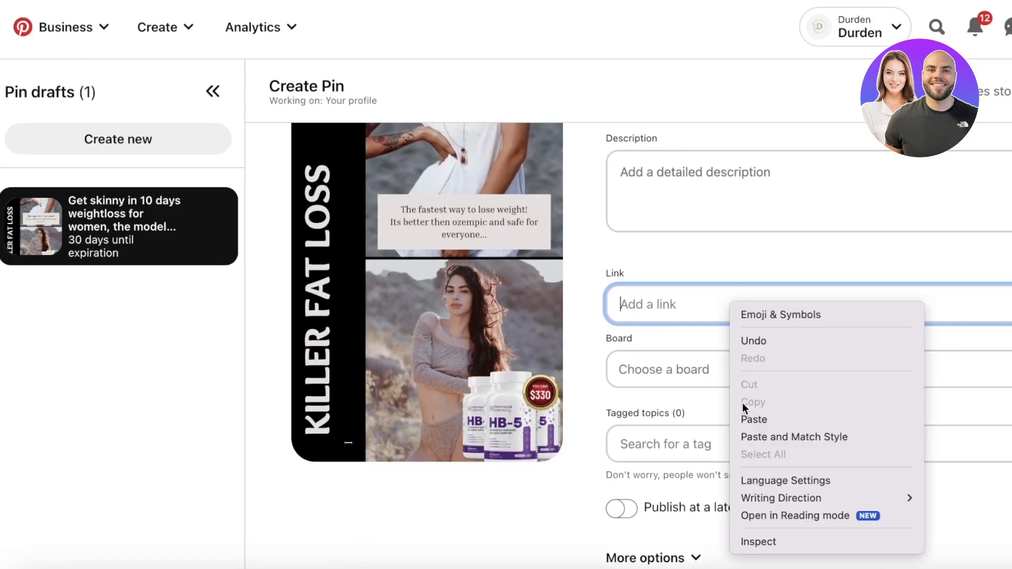
click(746, 418)
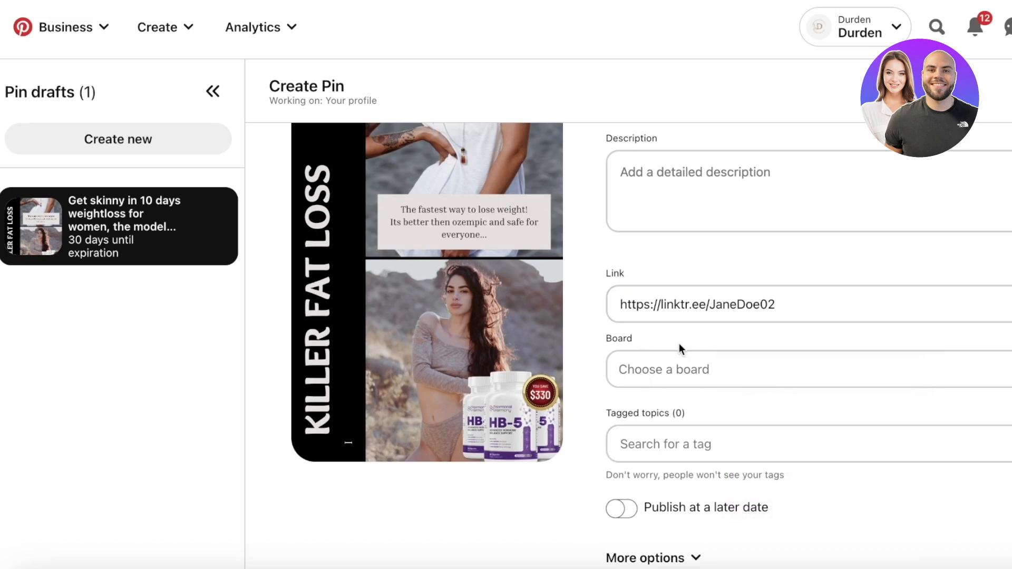
click(648, 372)
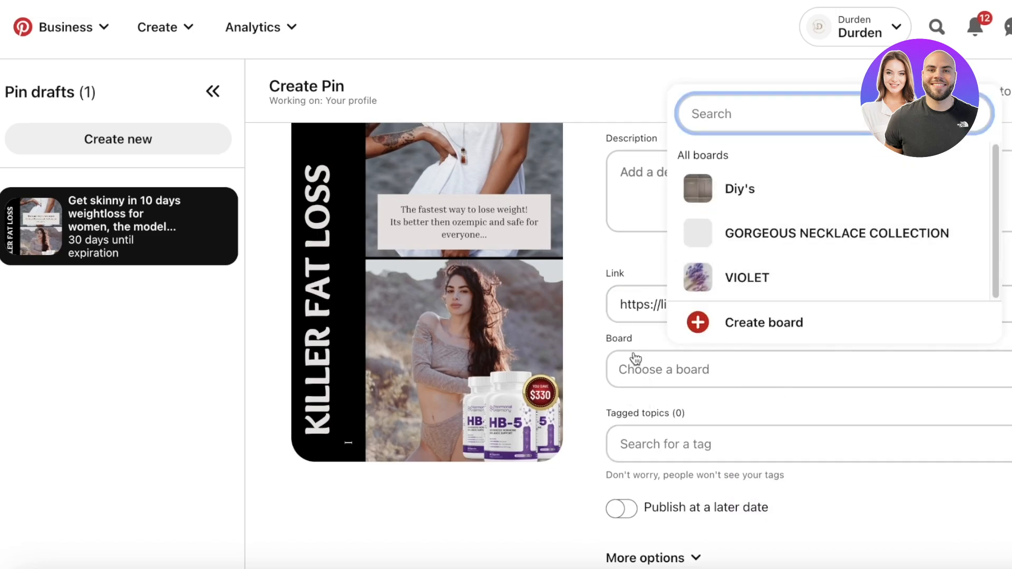
click(788, 277)
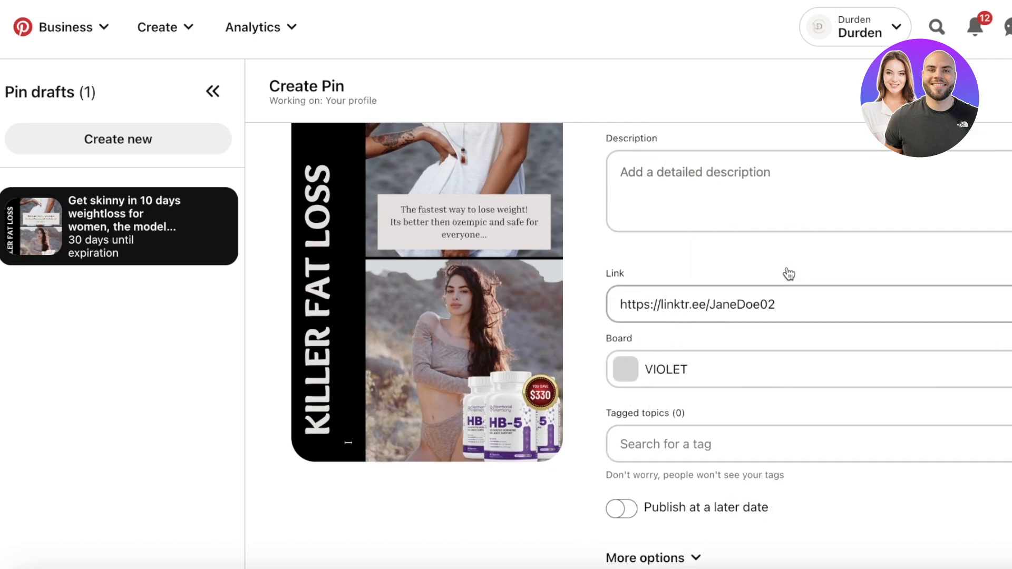
scroll(743, 289, up, 3)
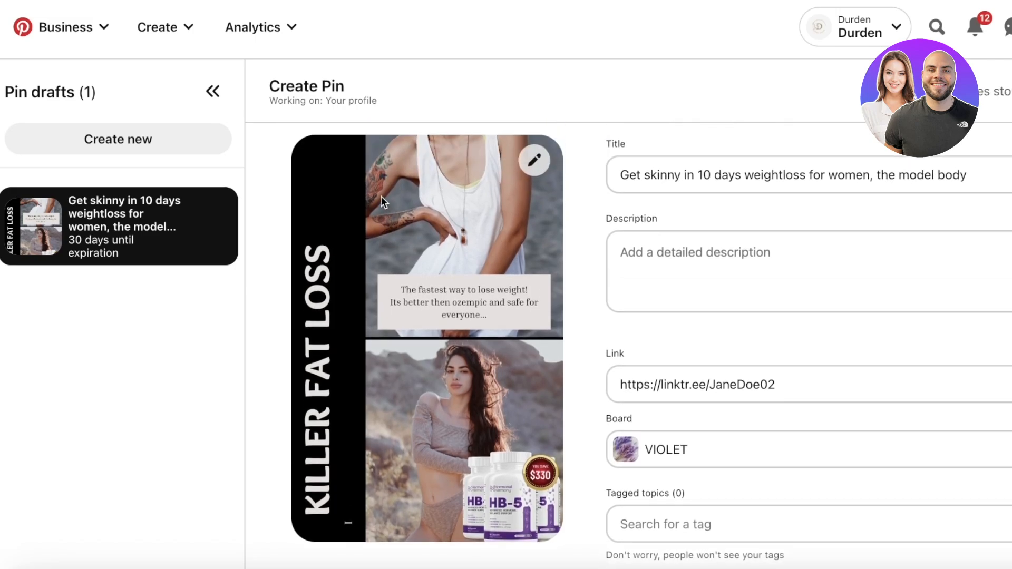
click(688, 457)
click(688, 458)
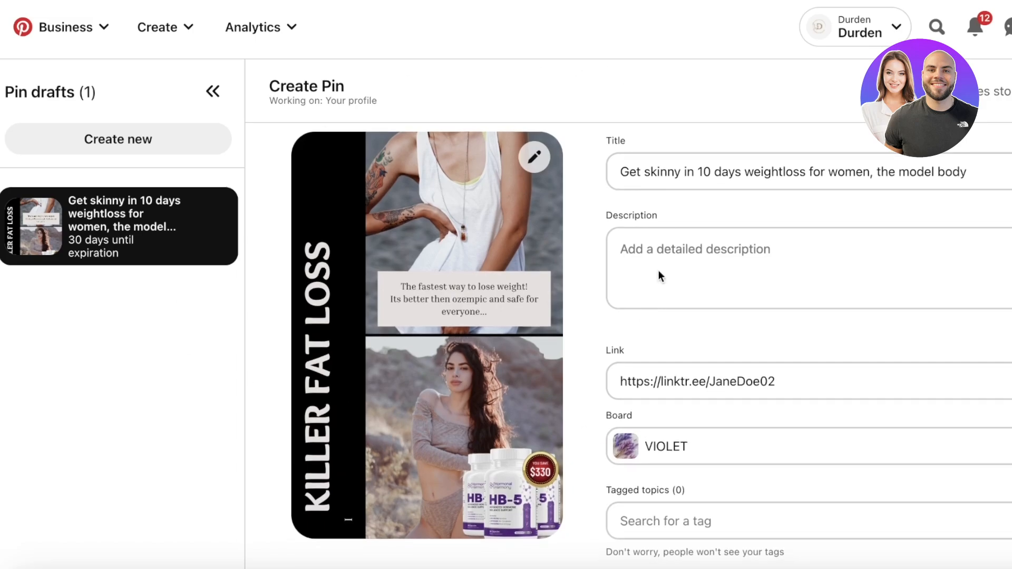
scroll(659, 269, down, 2)
scroll(524, 332, up, 2)
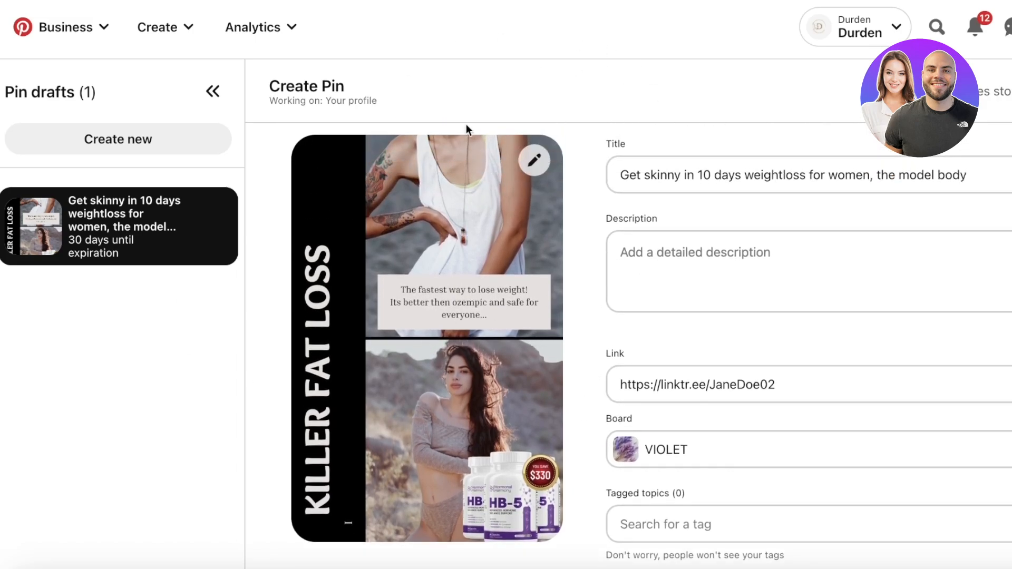
scroll(517, 295, down, 2)
scroll(500, 342, up, 2)
scroll(522, 311, down, 2)
scroll(659, 280, up, 2)
scroll(954, 277, down, 1)
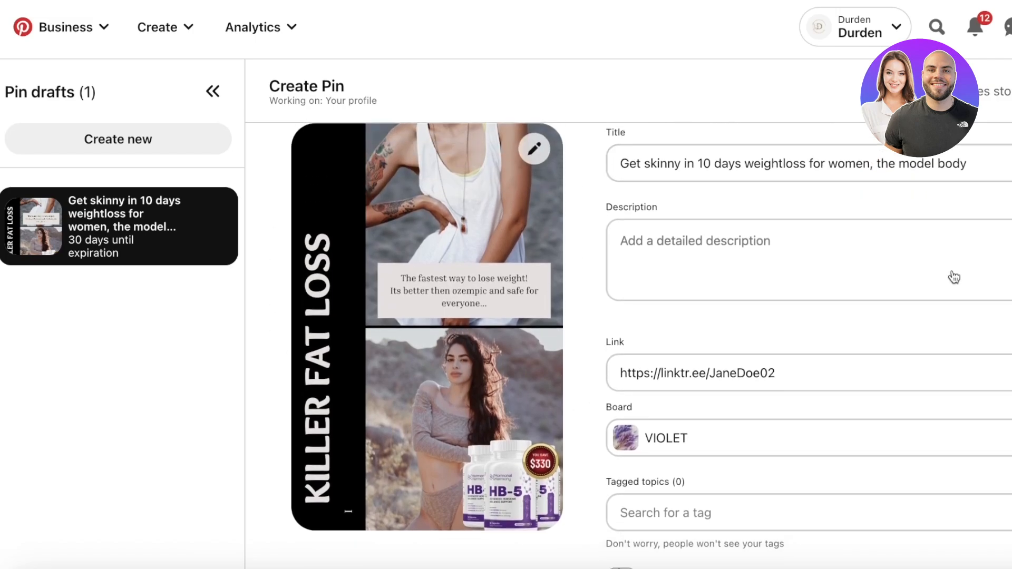
scroll(843, 226, down, 2)
scroll(766, 190, up, 2)
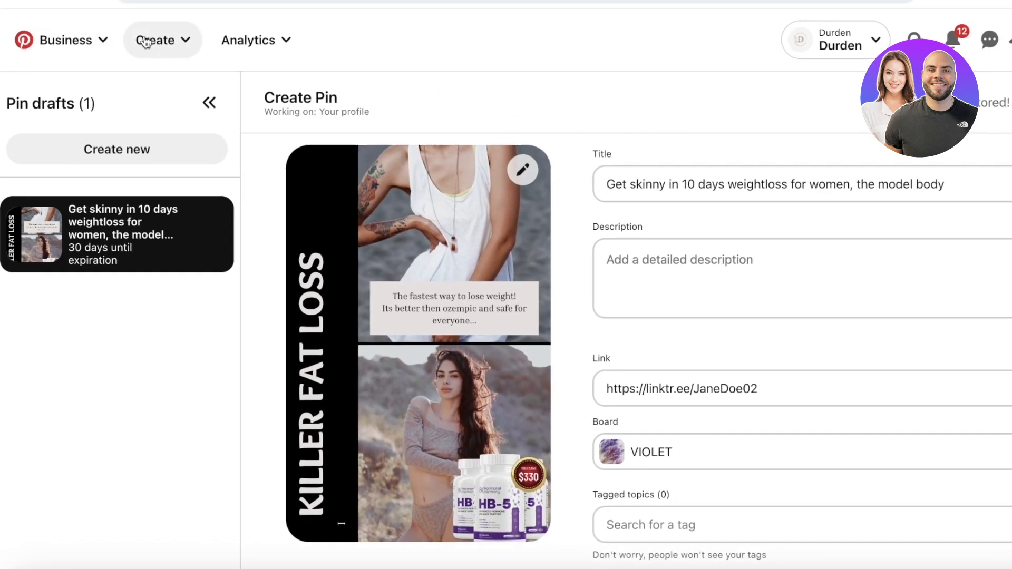
Step: Leave the pin draft and go to the Business hub to view the account's profile page
click(58, 27)
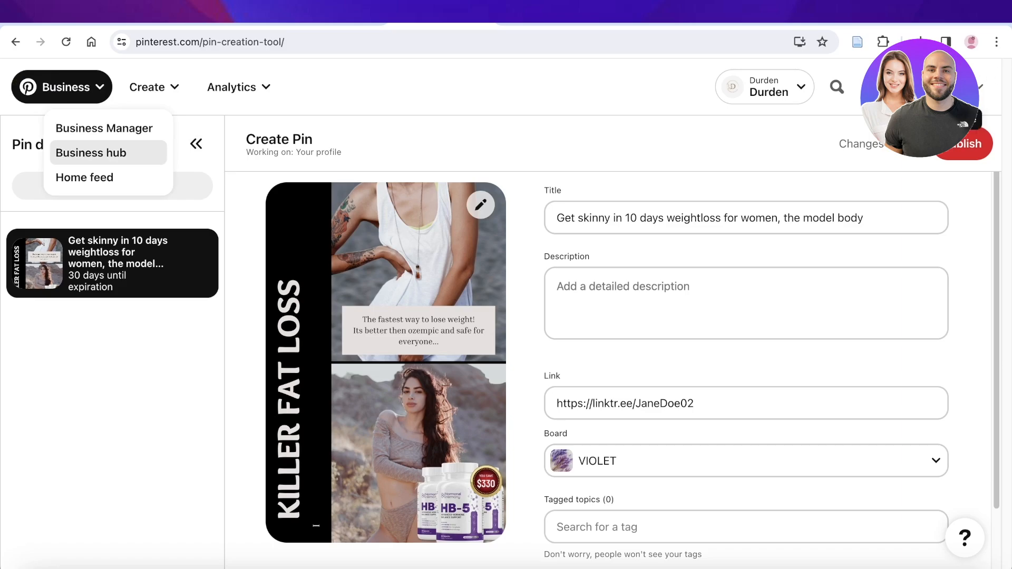
click(84, 153)
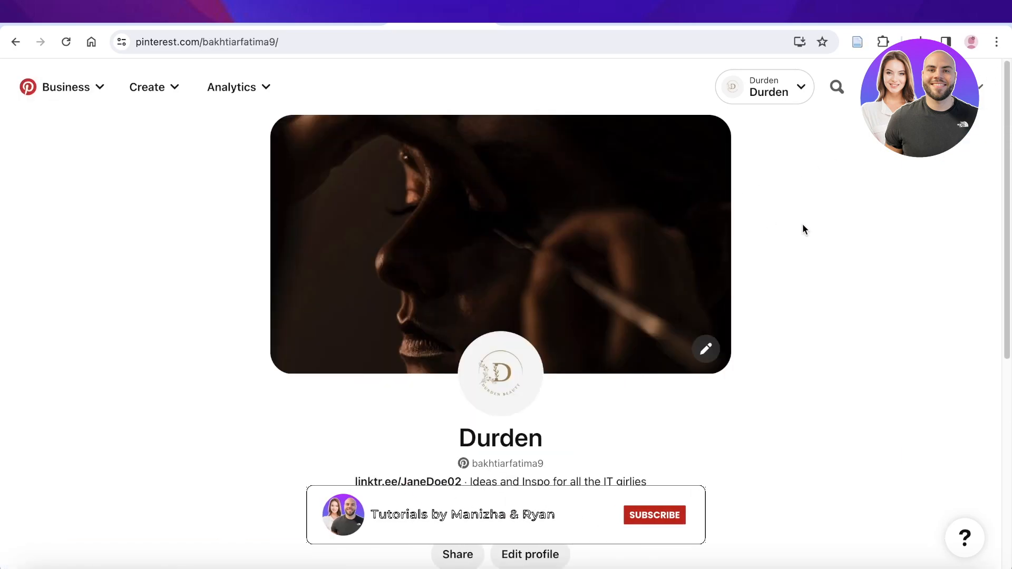